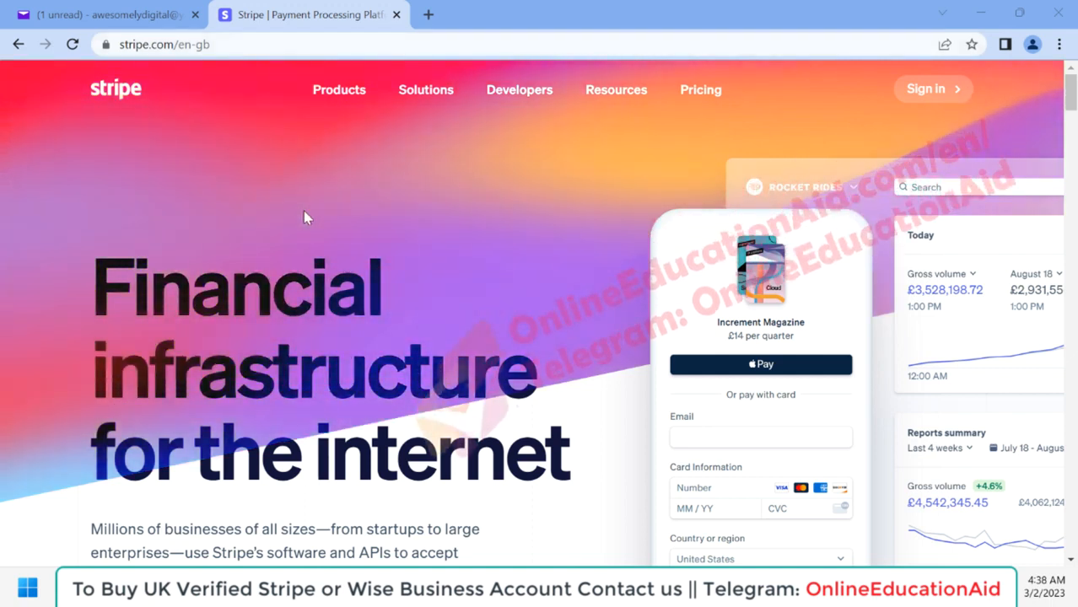
Step: Open the account registration form from Stripe's home page
scroll(306, 218, "down", 2)
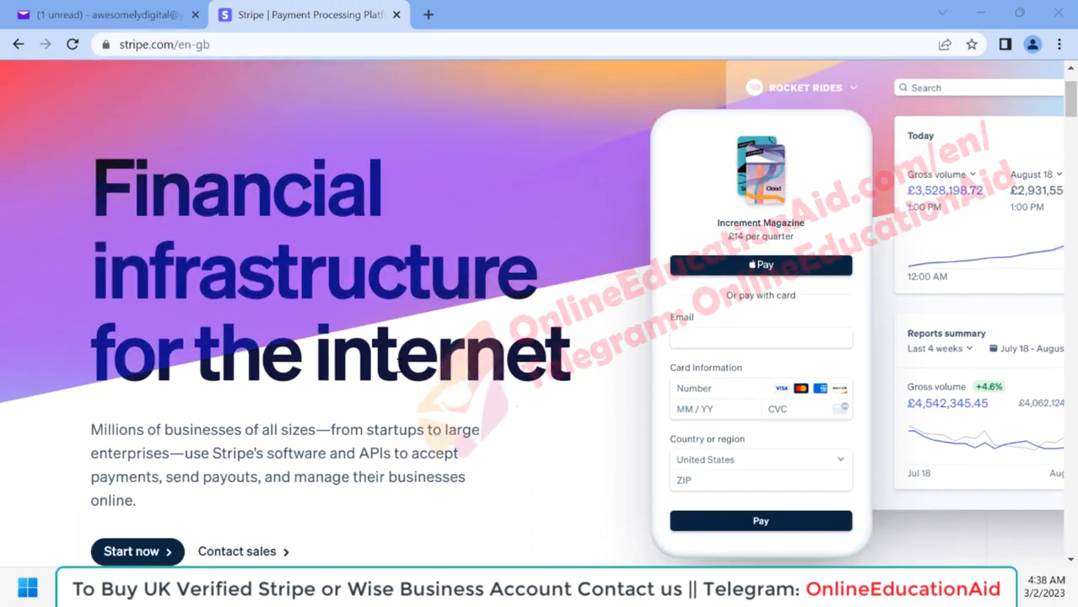
scroll(400, 360, "down", 2)
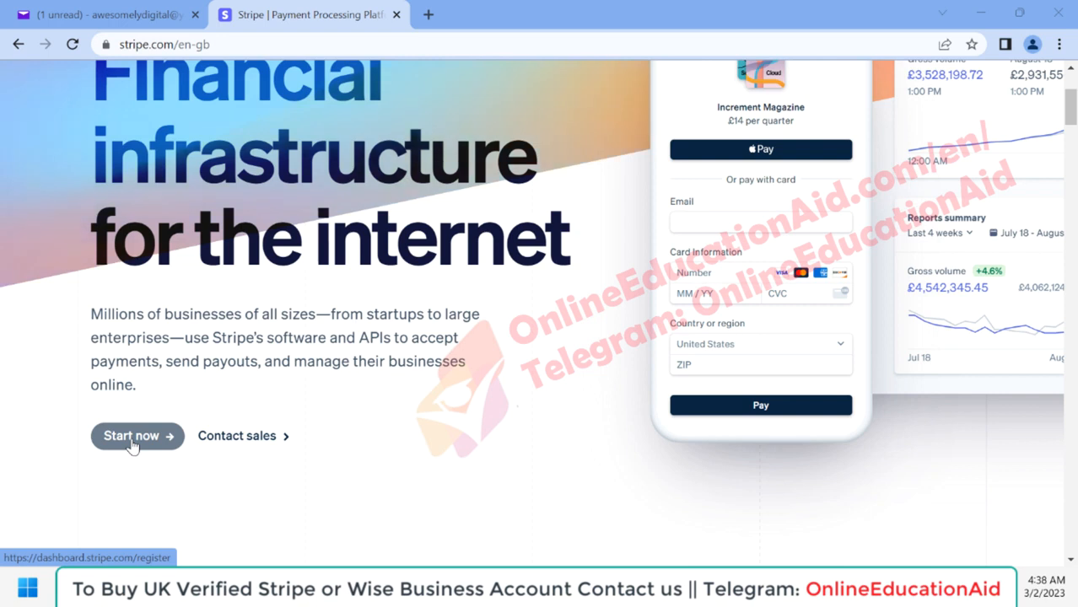
left_click(132, 437)
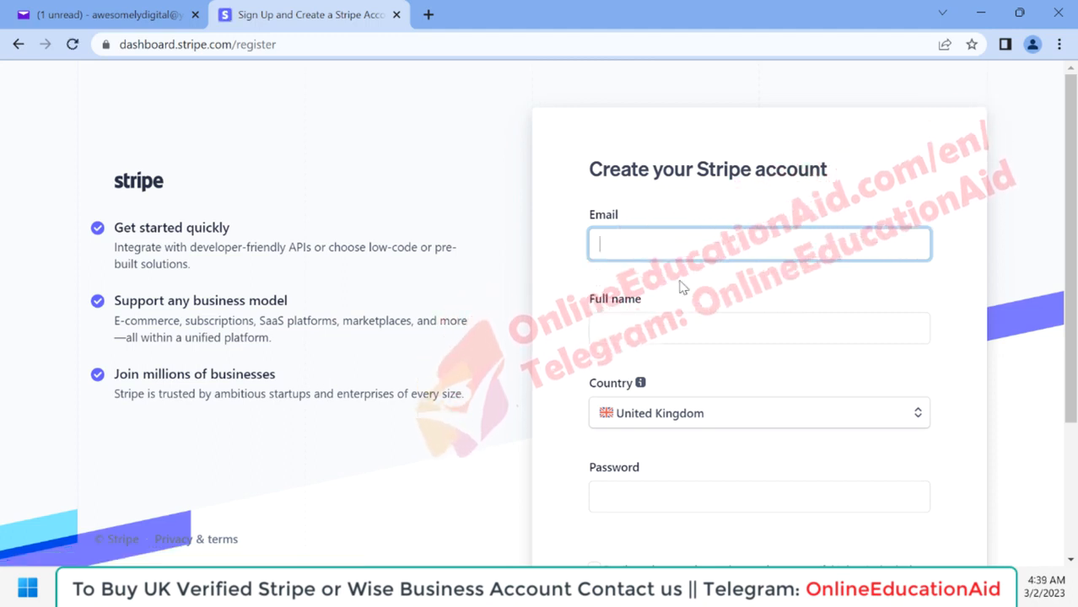
Step: Fill in the sign-up form's email, full name and password for United Kingdom, opt in to product update emails, and create the account
scroll(666, 285, "down", 1)
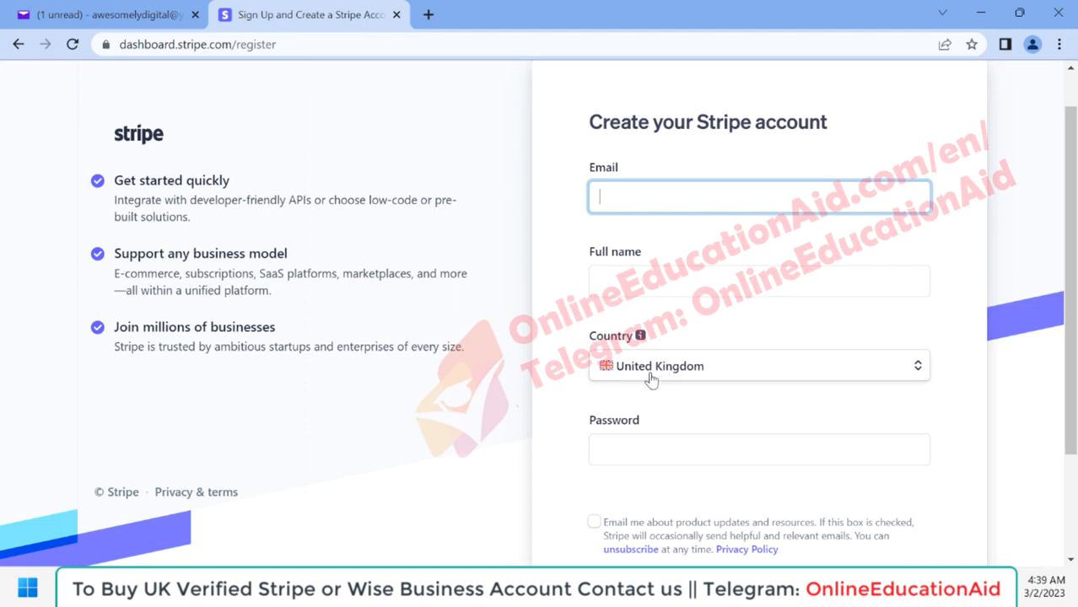
scroll(678, 396, "down", 1)
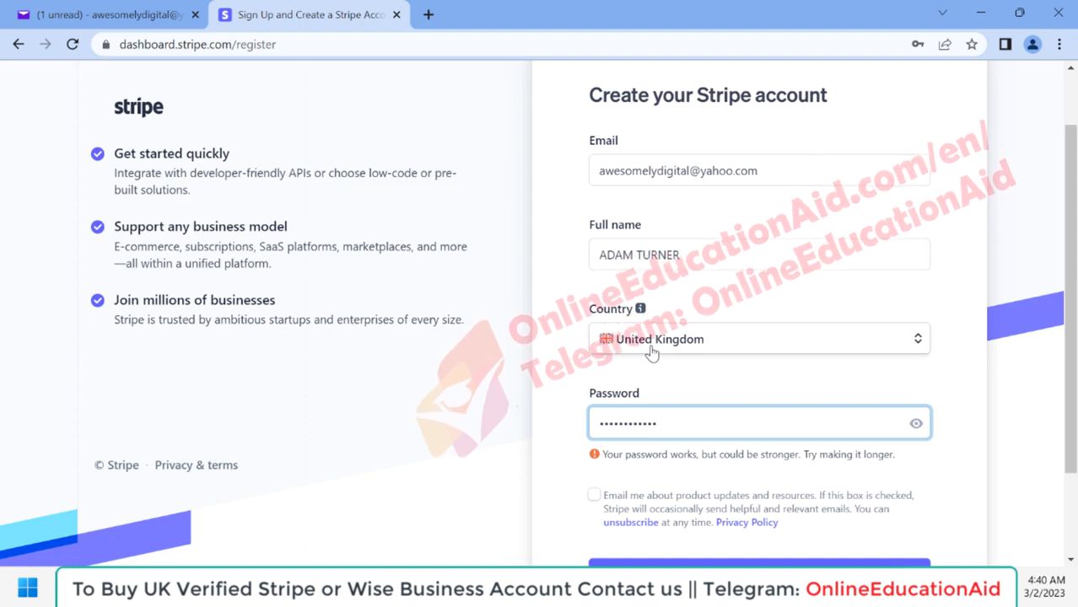
scroll(658, 411, "down", 3)
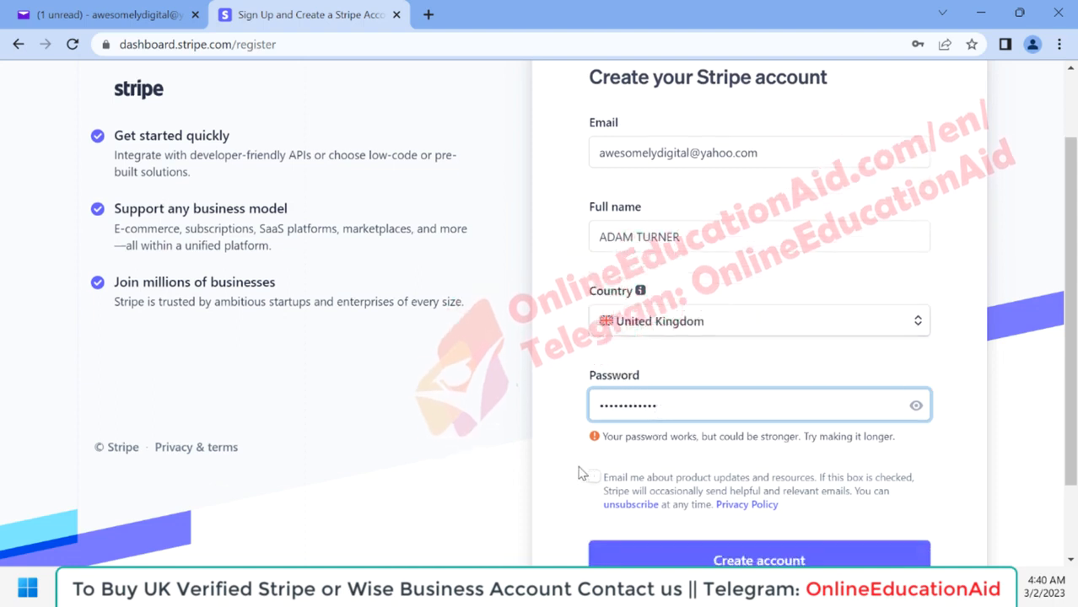
left_click(594, 391)
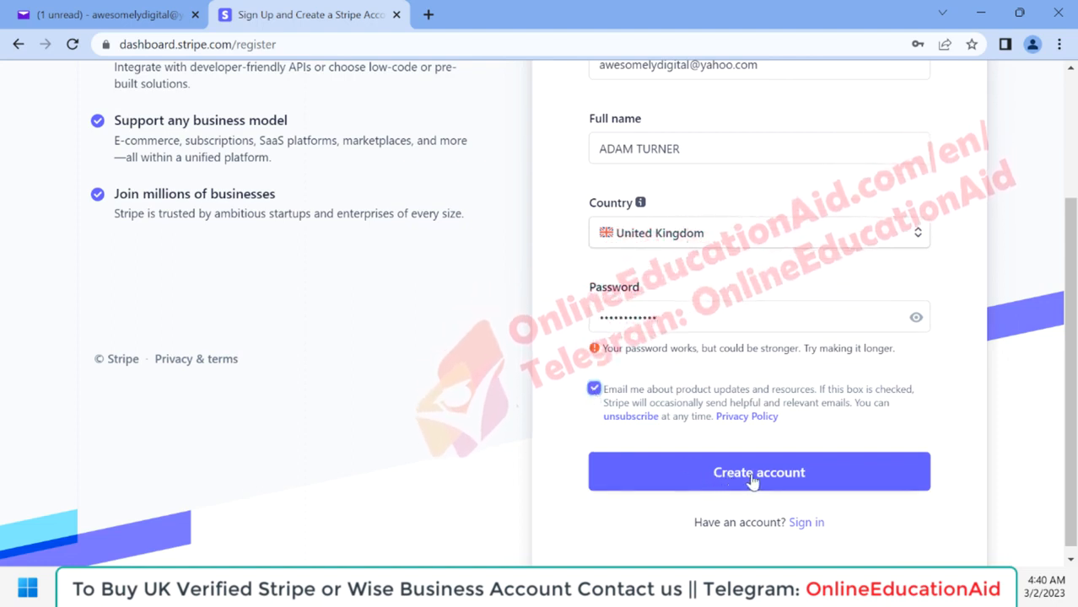
left_click(753, 481)
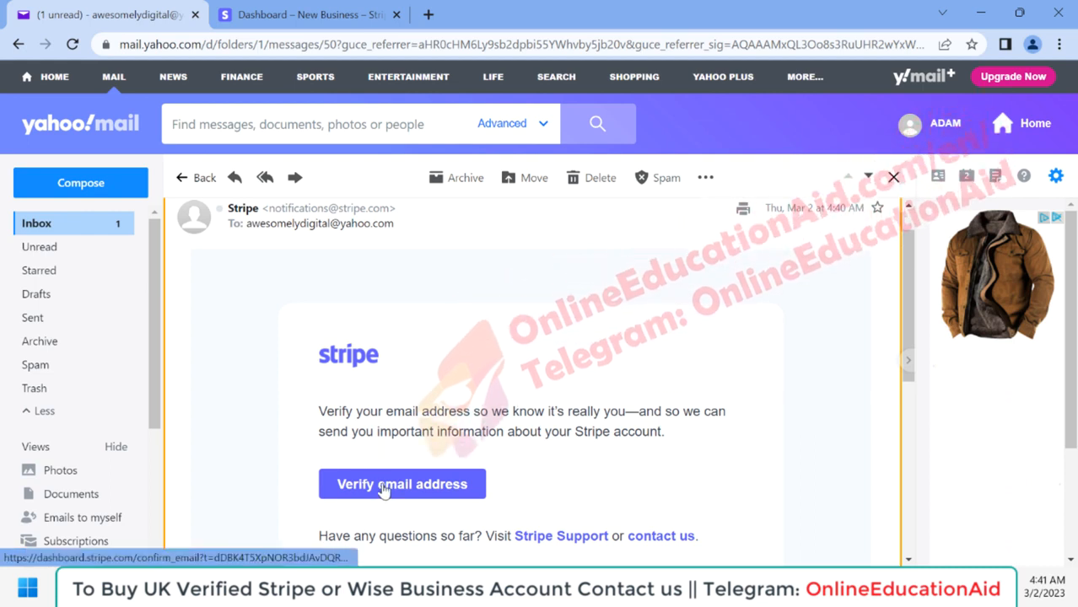
Step: Verify the email address from Stripe's message in Yahoo Mail and begin activating payments on the account
left_click(382, 488)
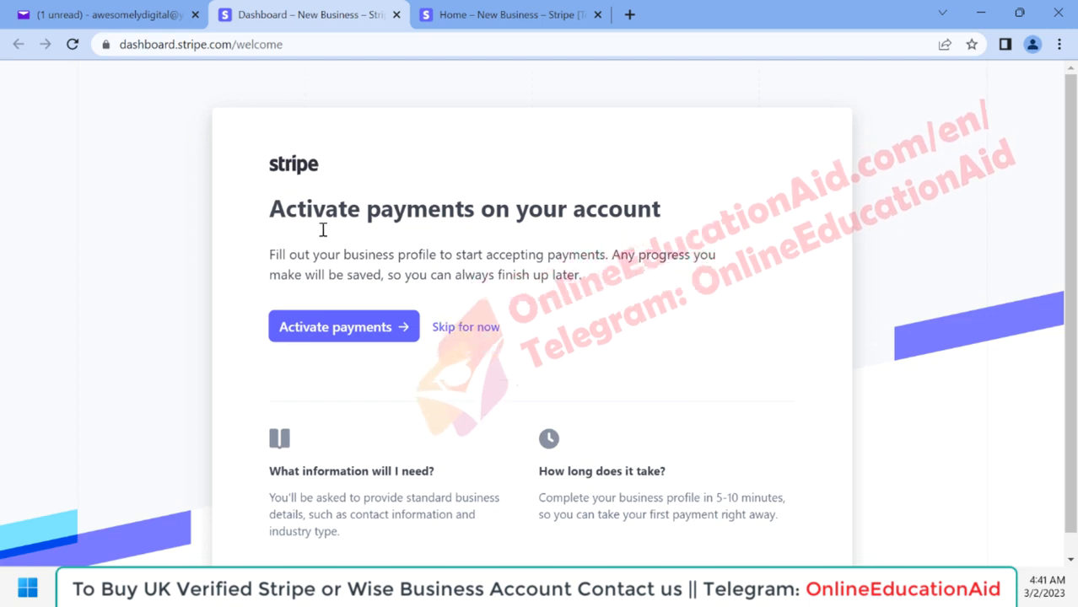
left_click(343, 335)
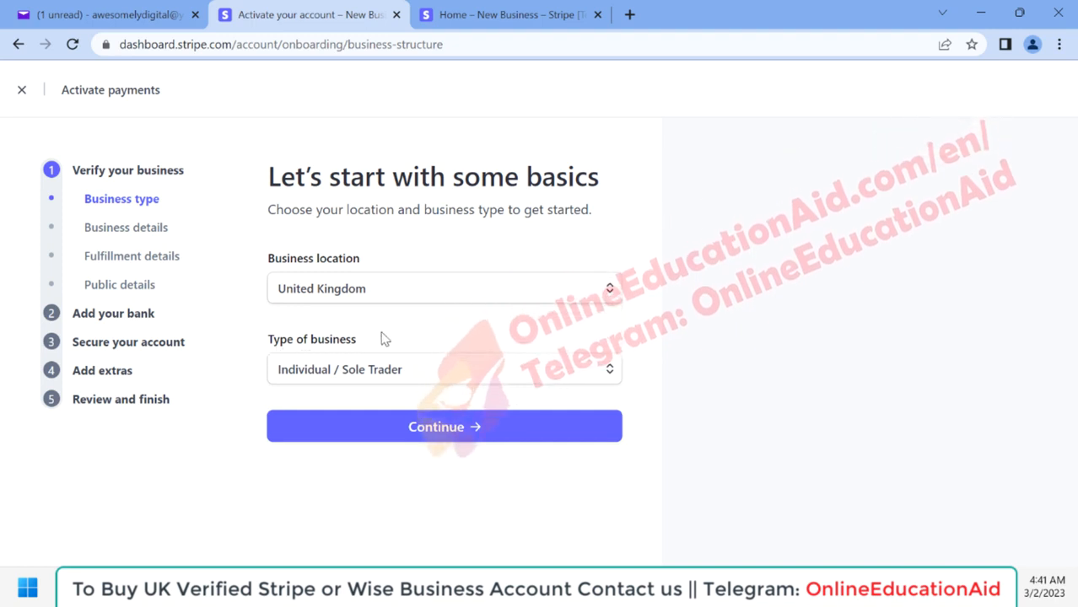
Step: Set the type of business to Company with the business structure Private company, and continue to the business details
left_click(401, 371)
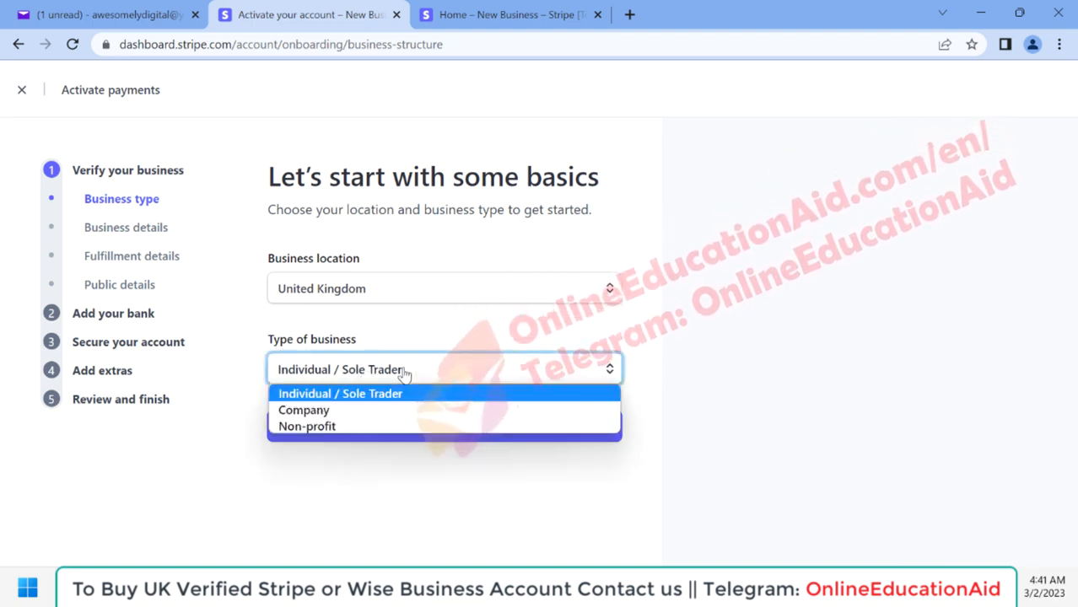
left_click(318, 416)
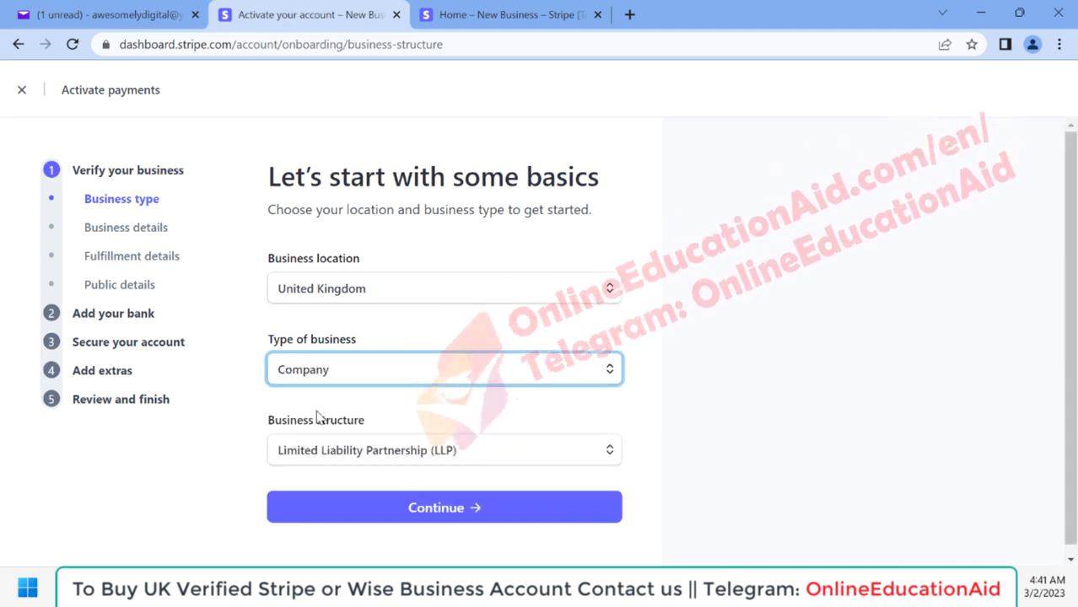
scroll(318, 419, "down", 1)
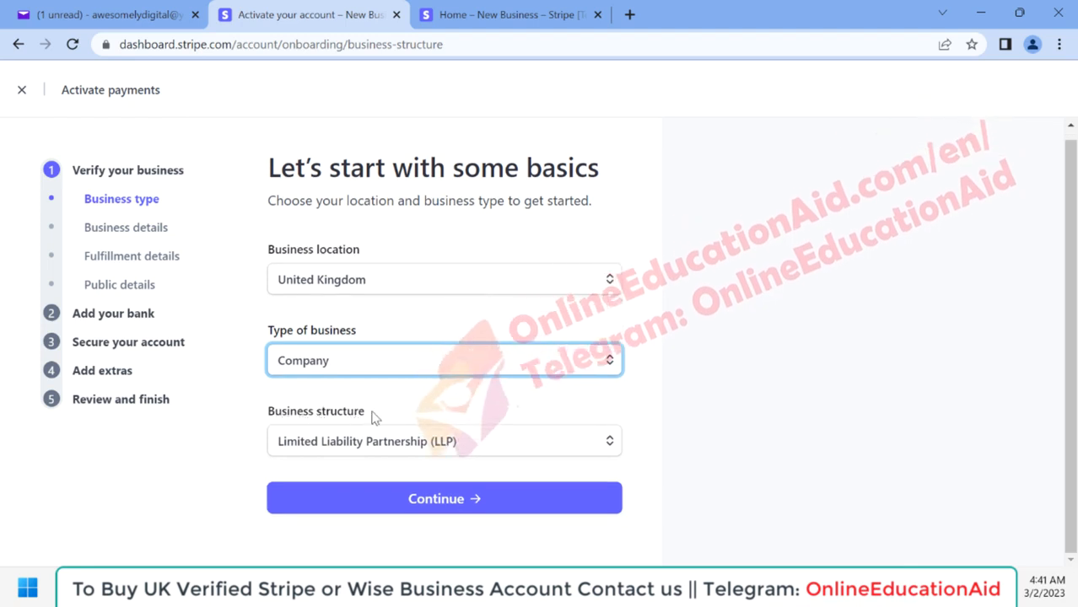
left_click(368, 438)
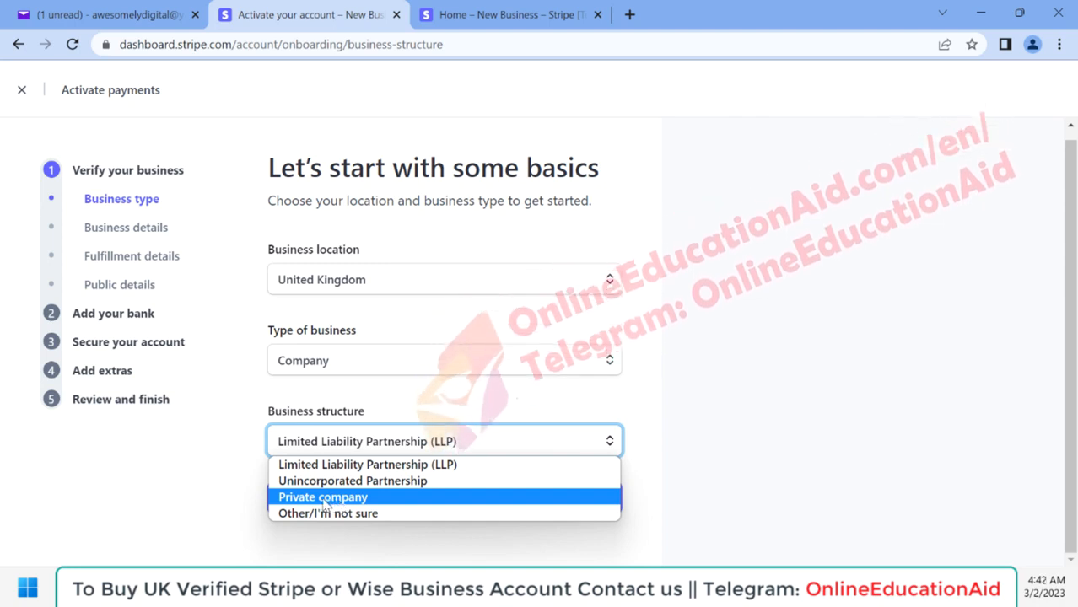
left_click(329, 499)
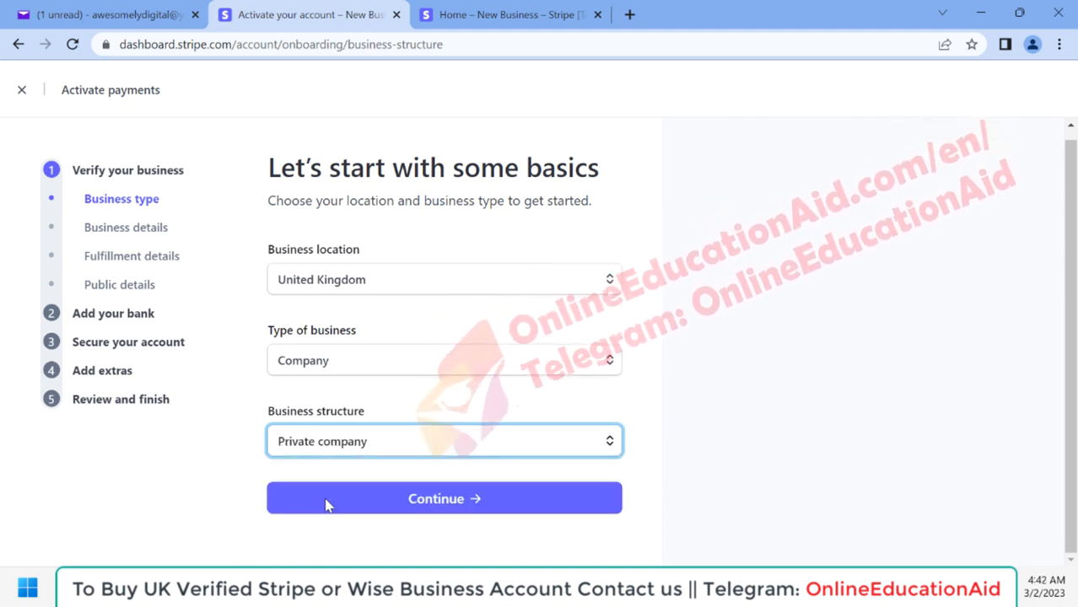
left_click(430, 501)
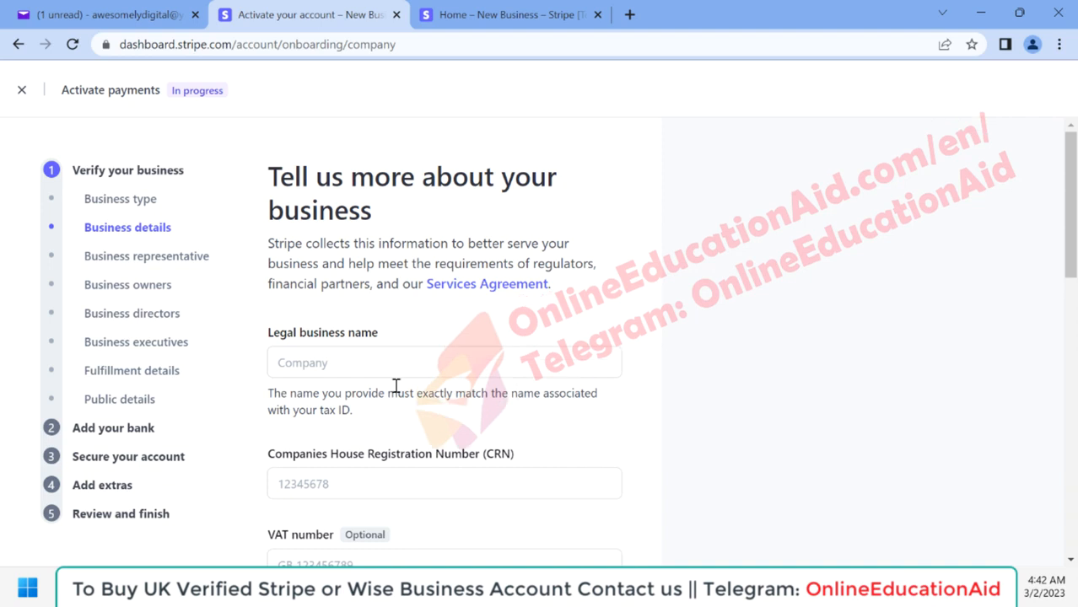
Step: Enter AWESOMELY DIGITAL LTD as the legal business name and fill in the Companies House Registration Number
scroll(404, 403, "down", 1)
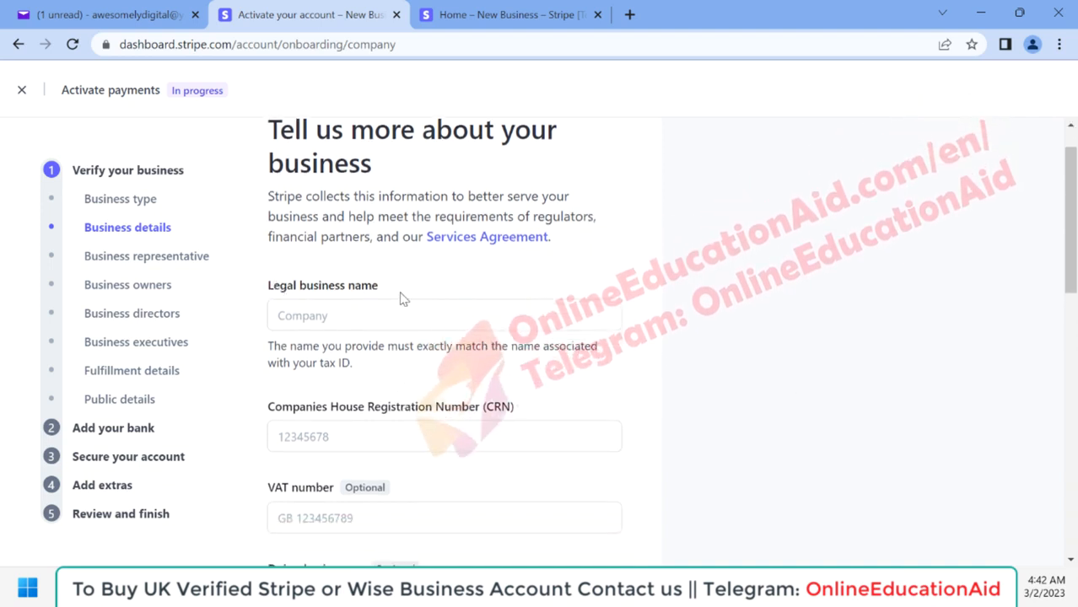
mouse_move(296, 412)
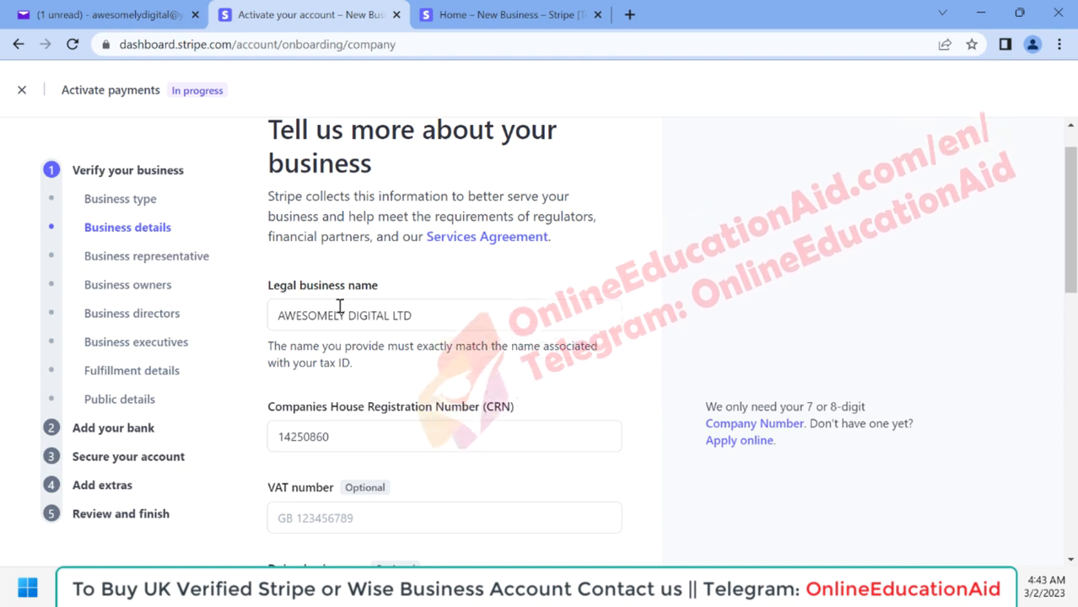
scroll(389, 386, "down", 1)
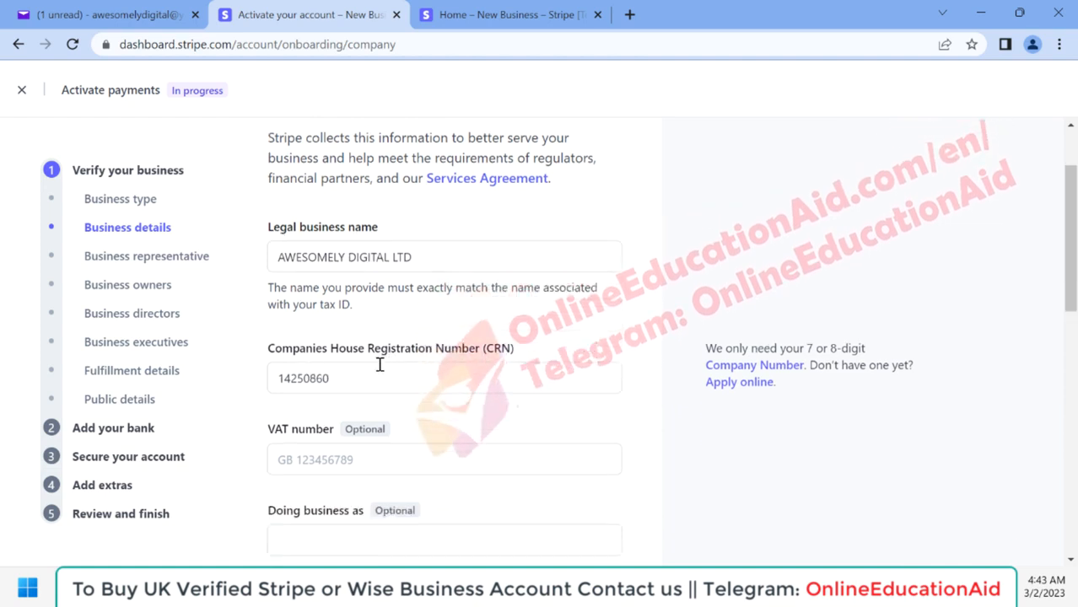
Step: Fill in the registered business address and the business phone number, leaving the VAT number and trading name blank
scroll(379, 364, "down", 5)
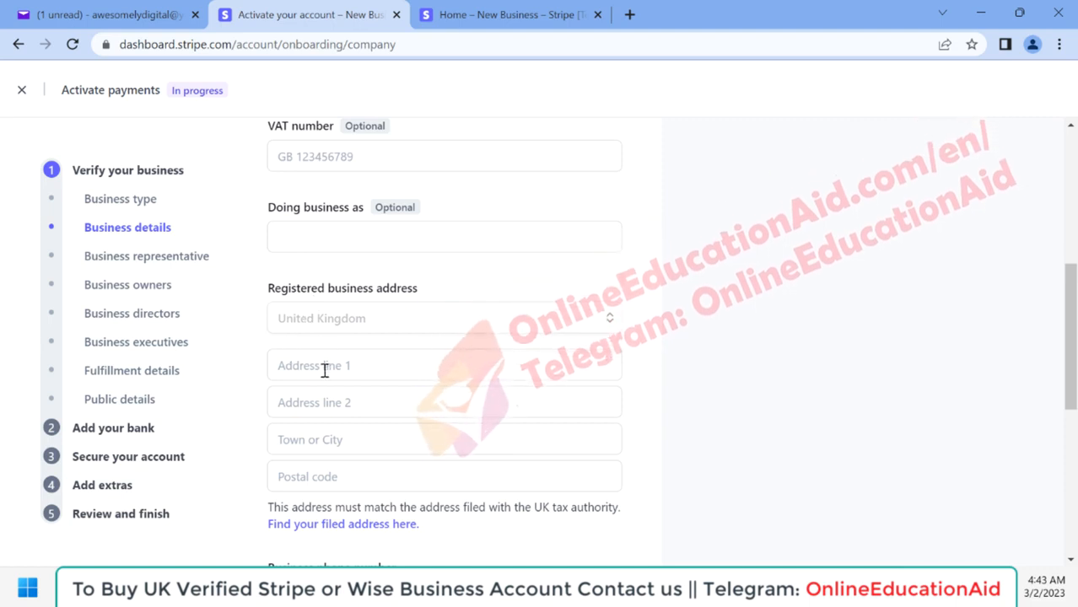
scroll(324, 372, "down", 1)
scroll(325, 371, "down", 2)
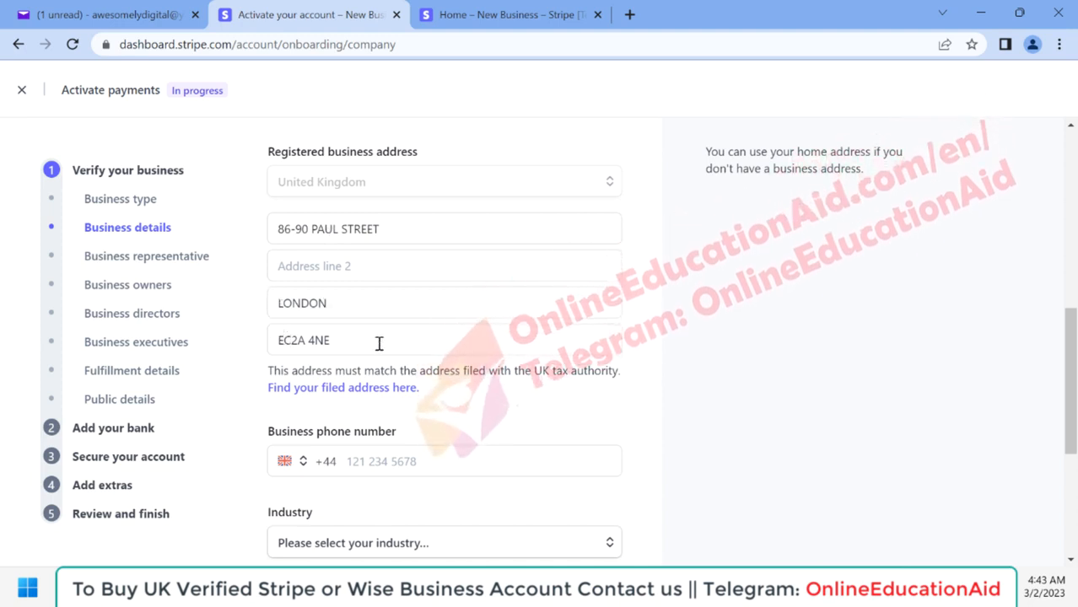
scroll(379, 343, "down", 2)
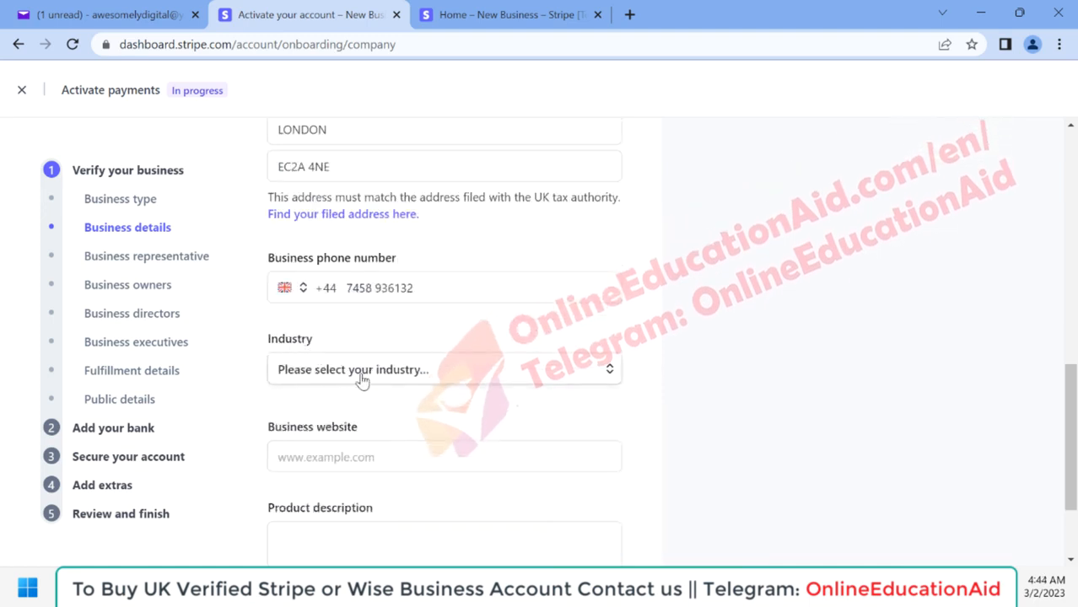
Step: Set the business industry to Beauty products
left_click(397, 376)
scroll(473, 436, "down", 1)
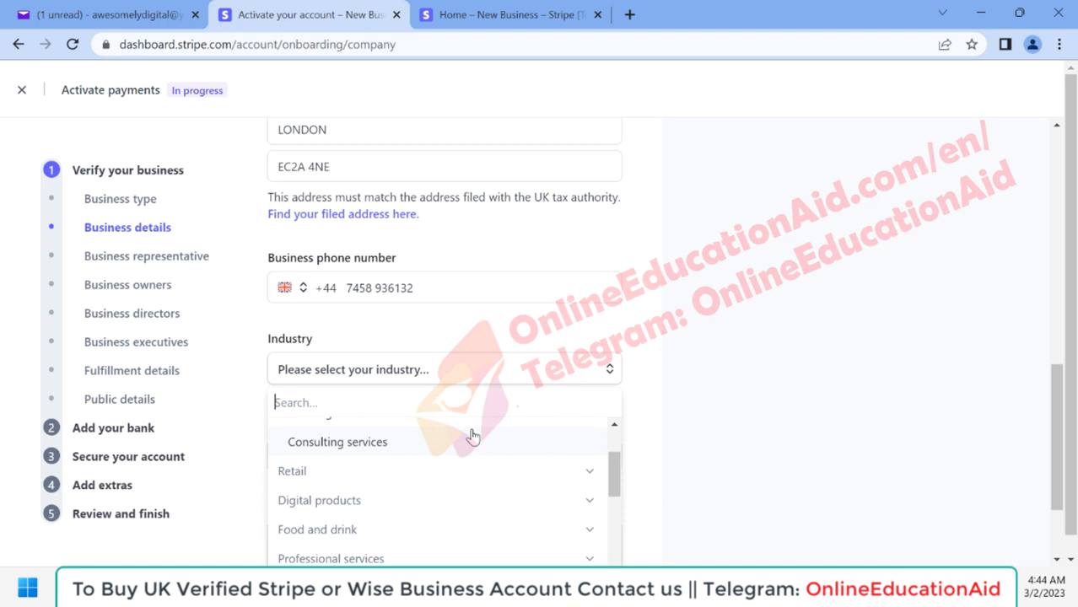
type("e")
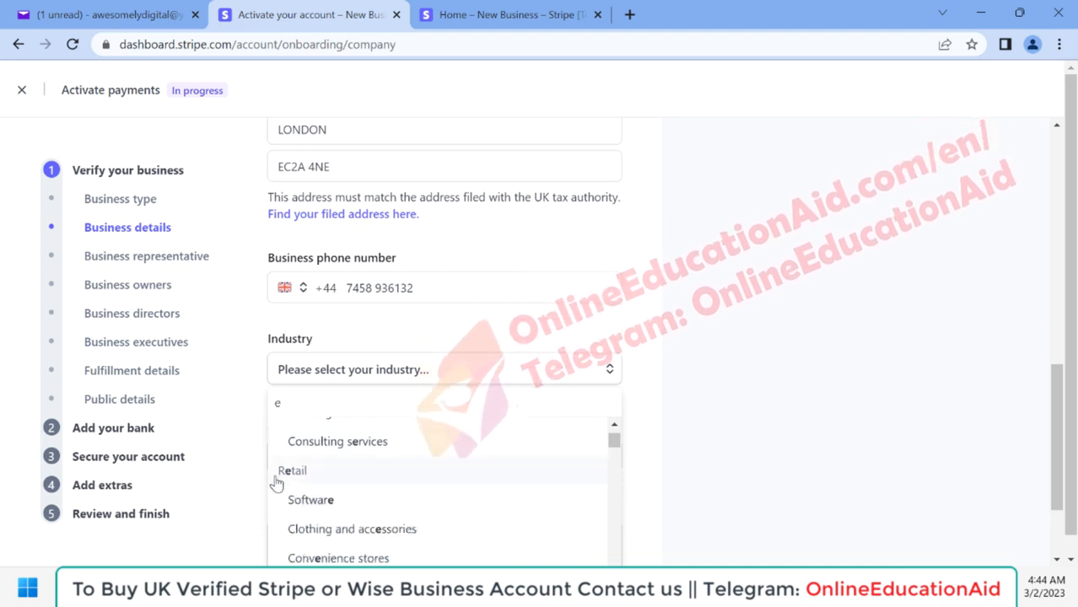
scroll(302, 482, "down", 1)
scroll(381, 522, "down", 2)
scroll(353, 485, "down", 1)
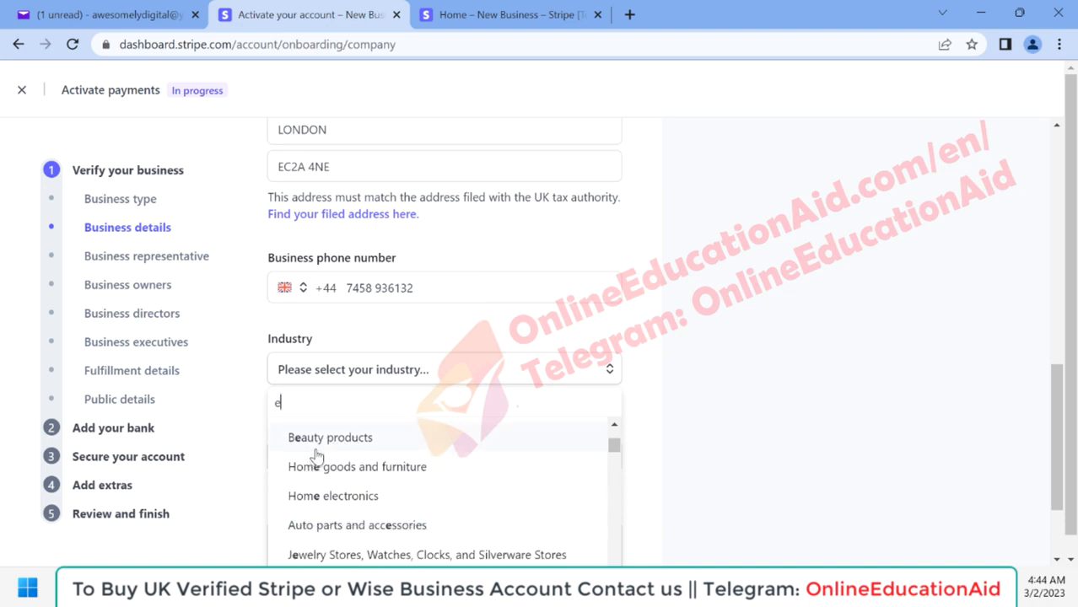
left_click(313, 443)
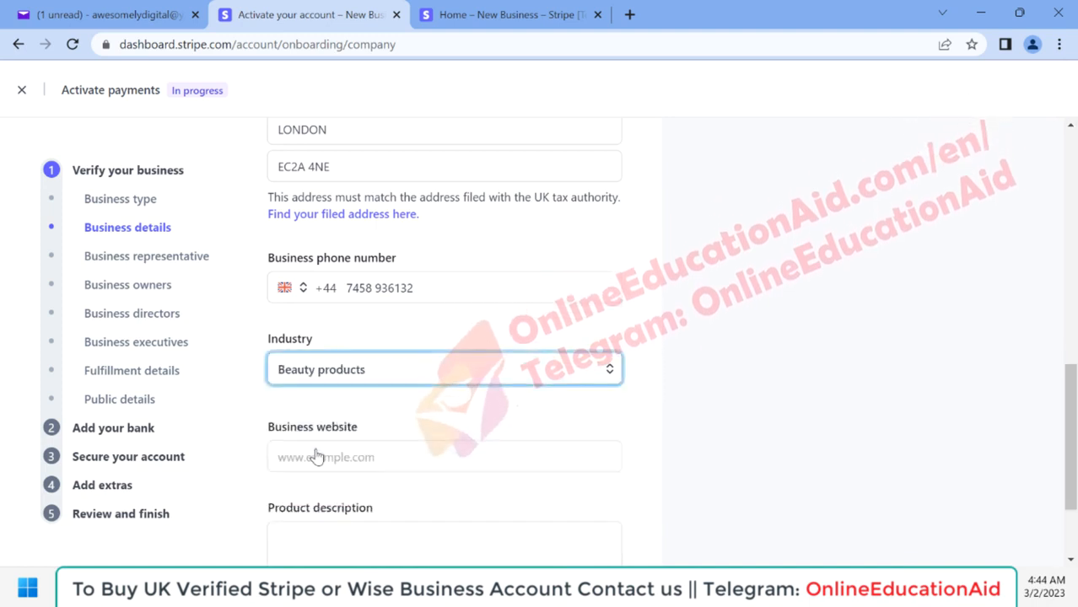
scroll(474, 435, "down", 1)
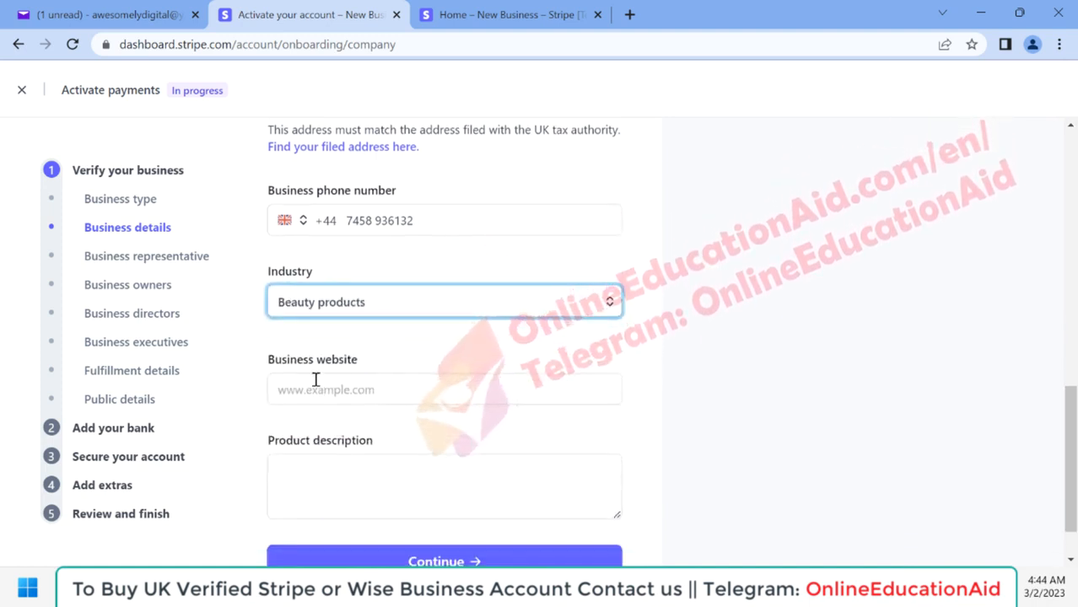
scroll(408, 379, "down", 1)
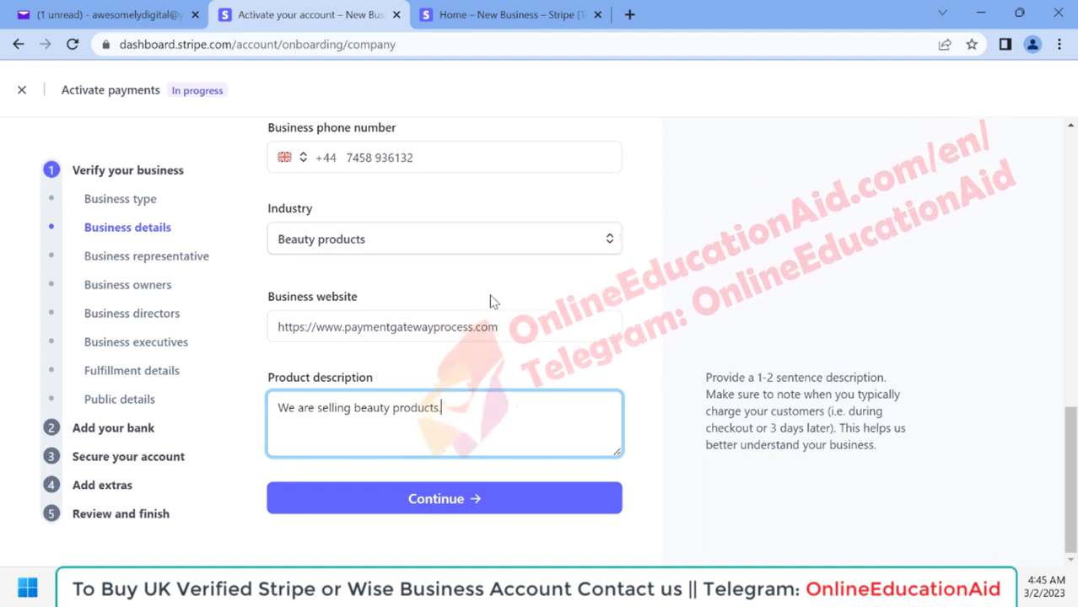
scroll(493, 302, "up", 4)
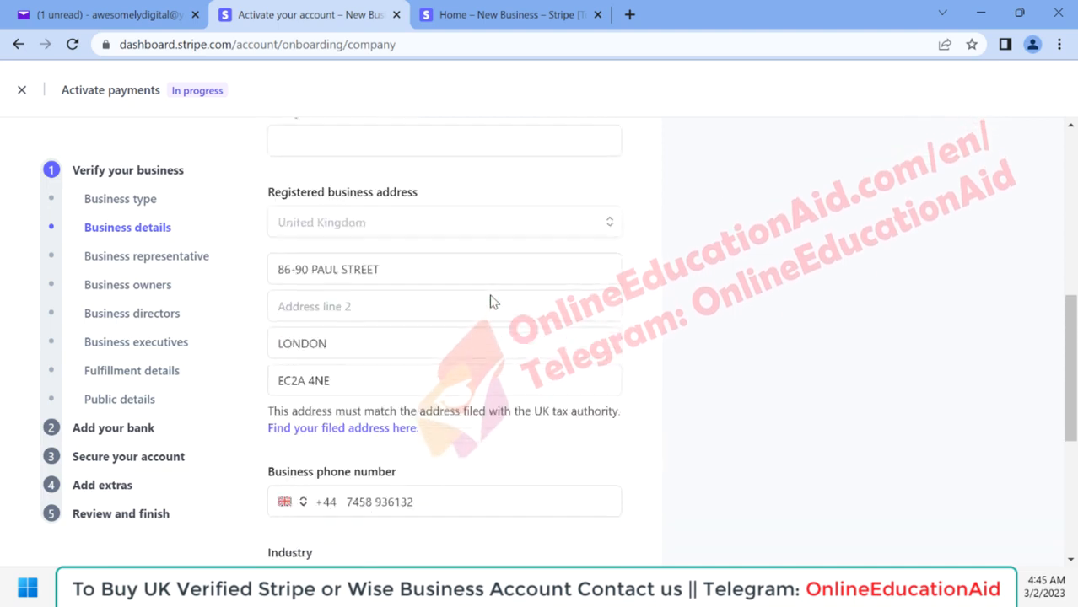
scroll(493, 302, "down", 4)
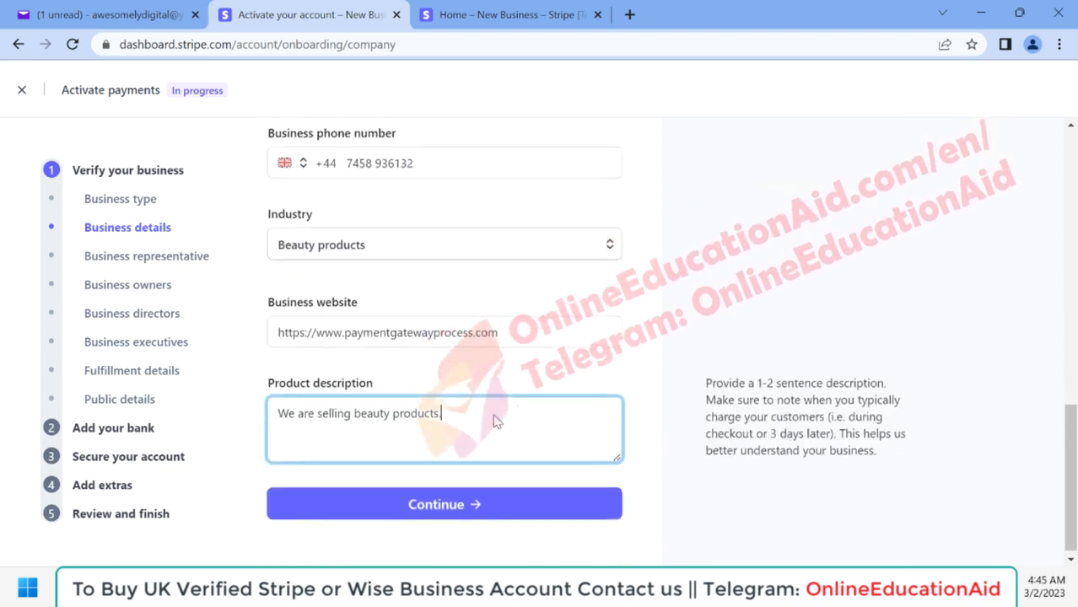
left_click(436, 506)
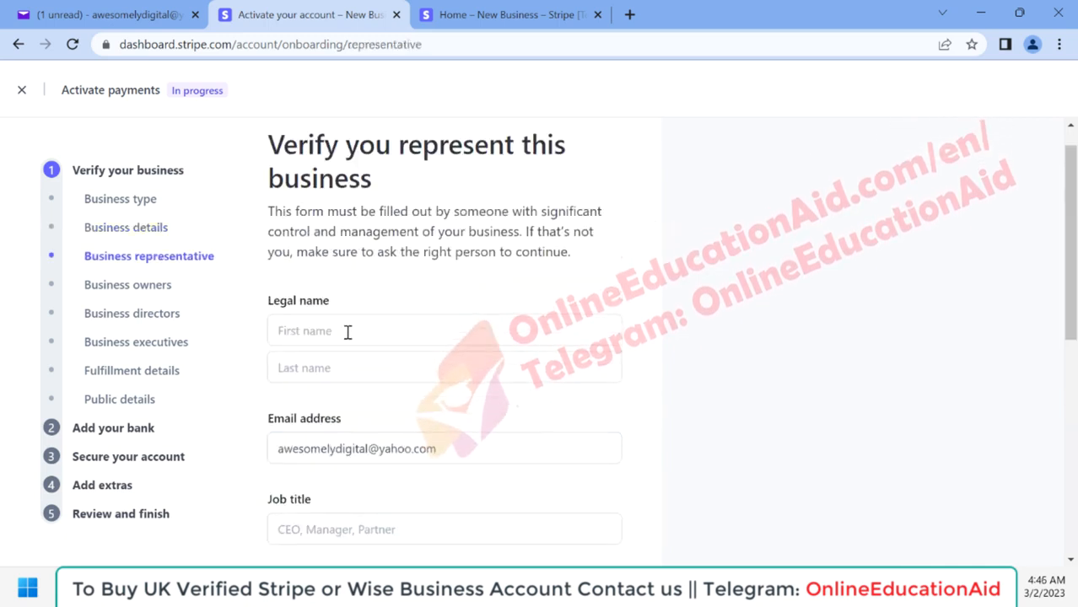
Step: Fill in the business representative's legal first name and last name
scroll(437, 286, "down", 2)
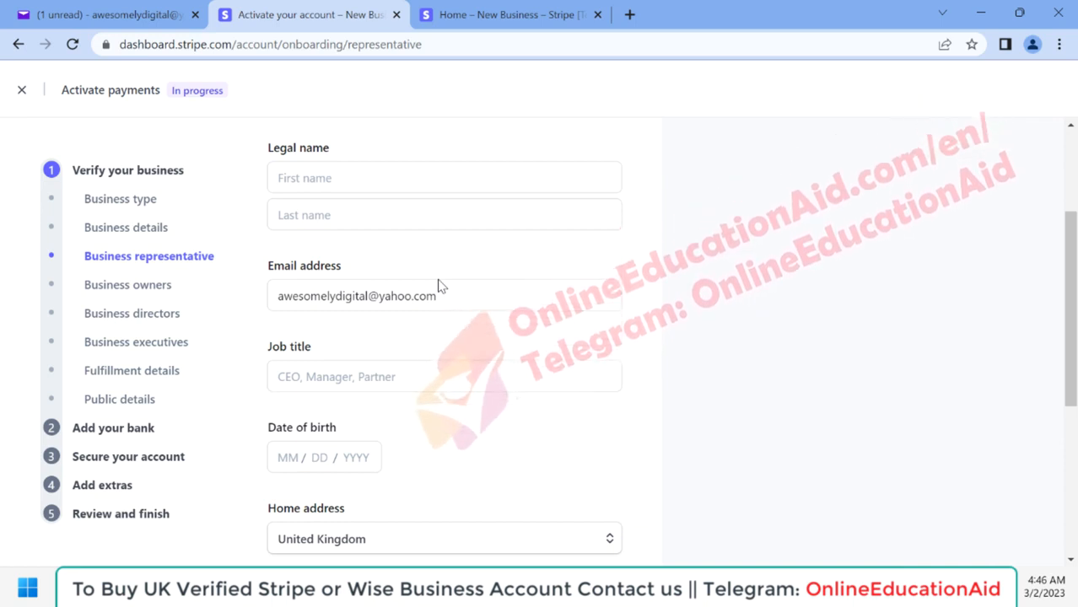
left_click(321, 177)
key("shift+Left")
key("shift+Left")
key("shift+Left")
key("shift+Left")
key("shift+Left")
key("shift+Left")
key("ctrl+c")
key("Tab")
key("ctrl+v")
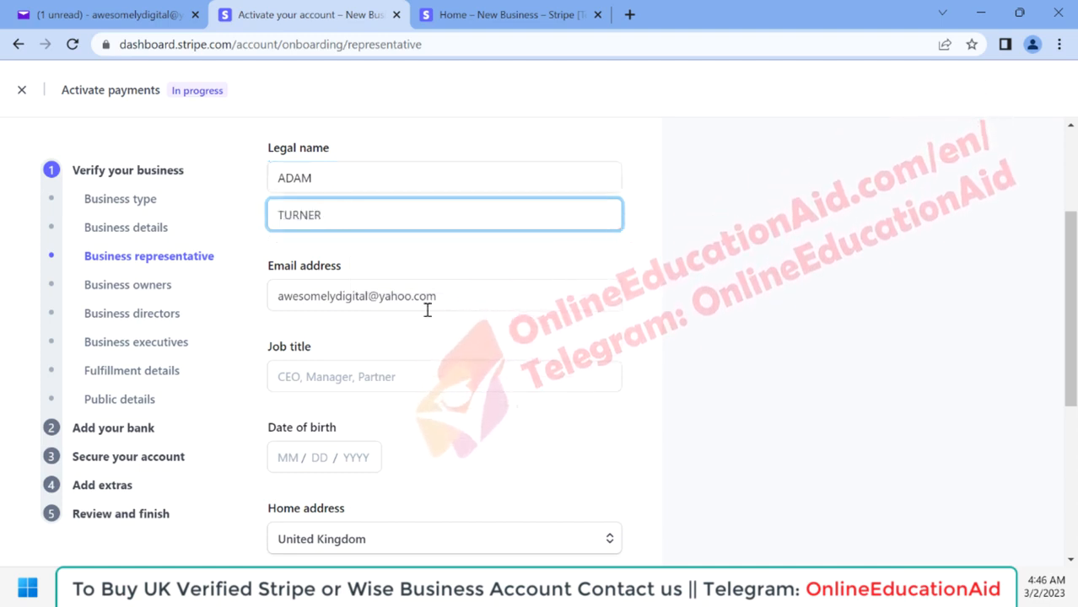
Step: Enter the business representative's job title as "Direcotr" and fill in their date of birth
scroll(427, 311, "down", 1)
left_click(329, 292)
type("Director")
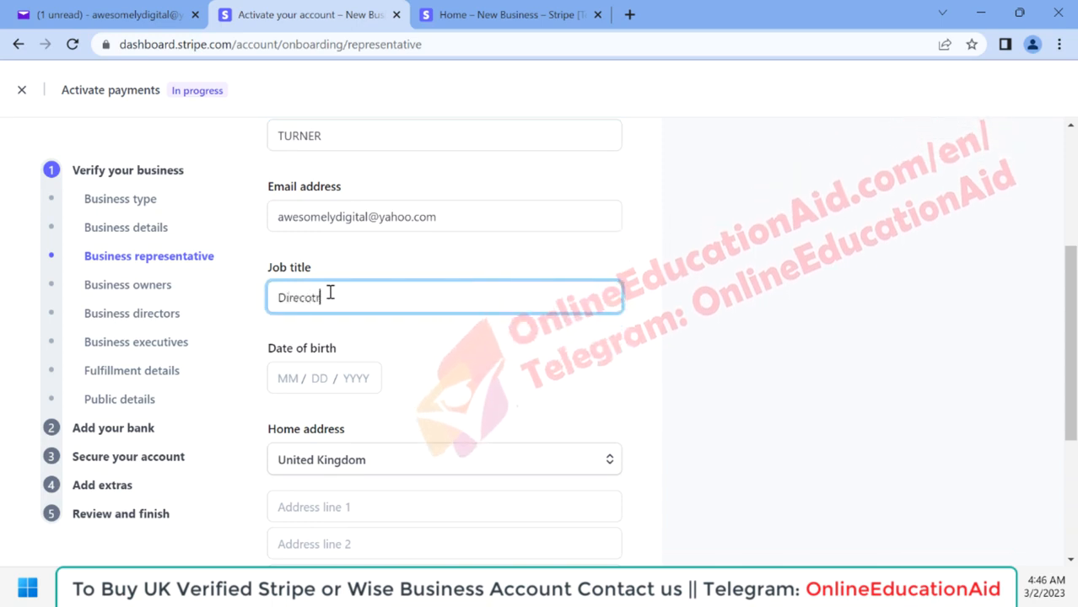
left_click(285, 377)
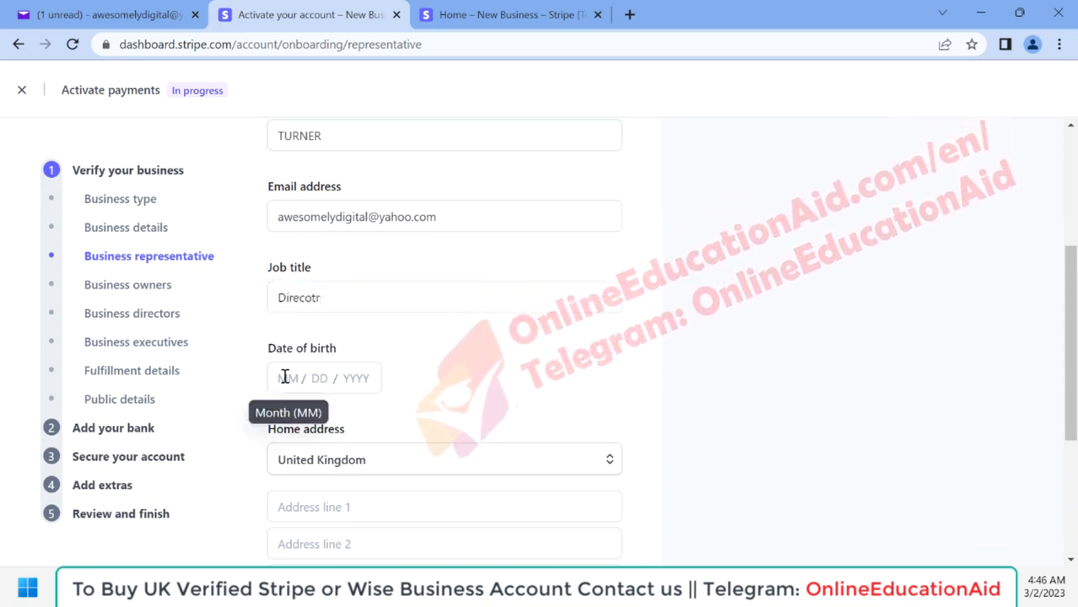
left_click(285, 377)
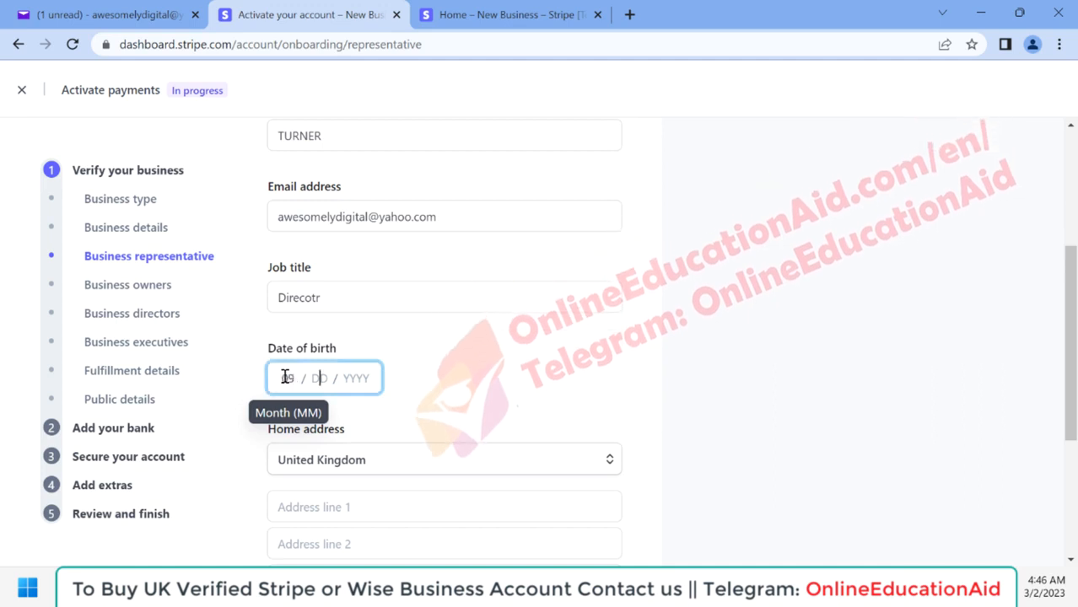
Step: Fill in the representative's UK home address and phone number, leaving address line 2 blank, and continue to the business owners
scroll(354, 304, "down", 3)
scroll(345, 282, "down", 1)
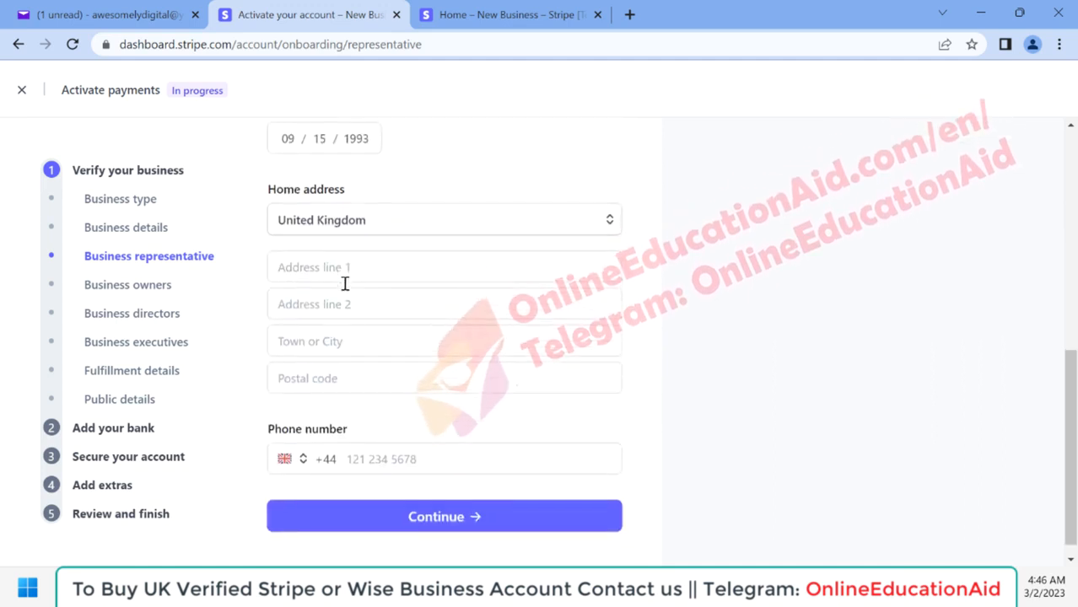
left_click(345, 478)
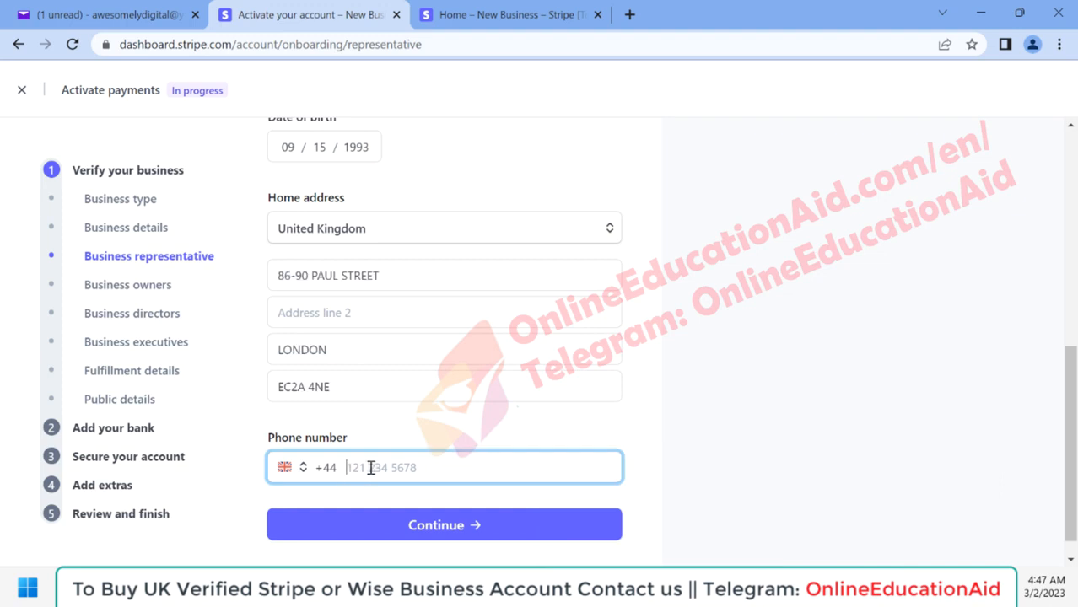
key("ctrl+v")
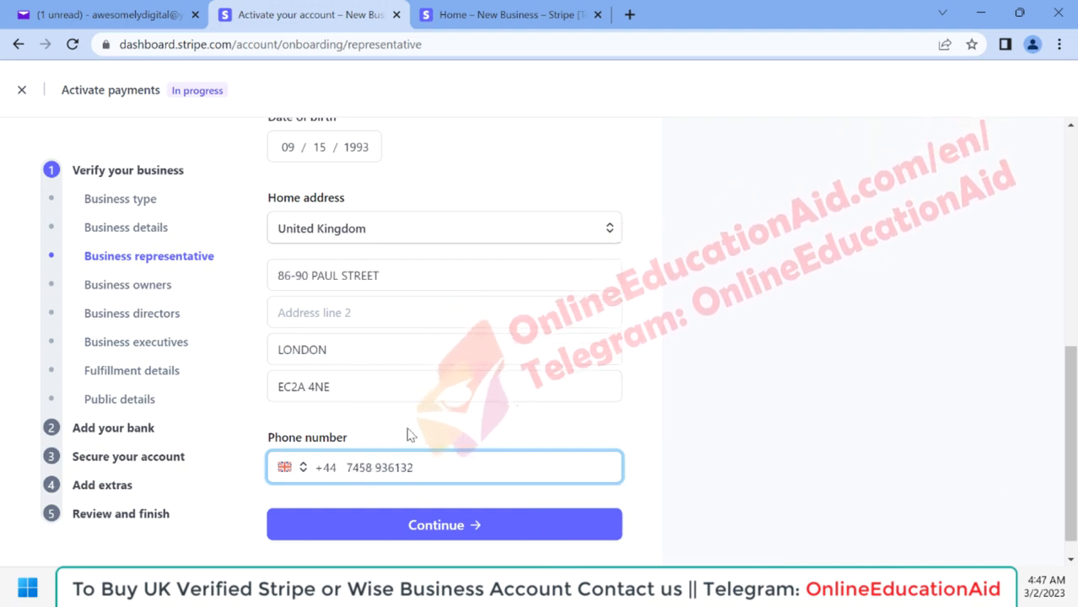
scroll(489, 236, "up", 3)
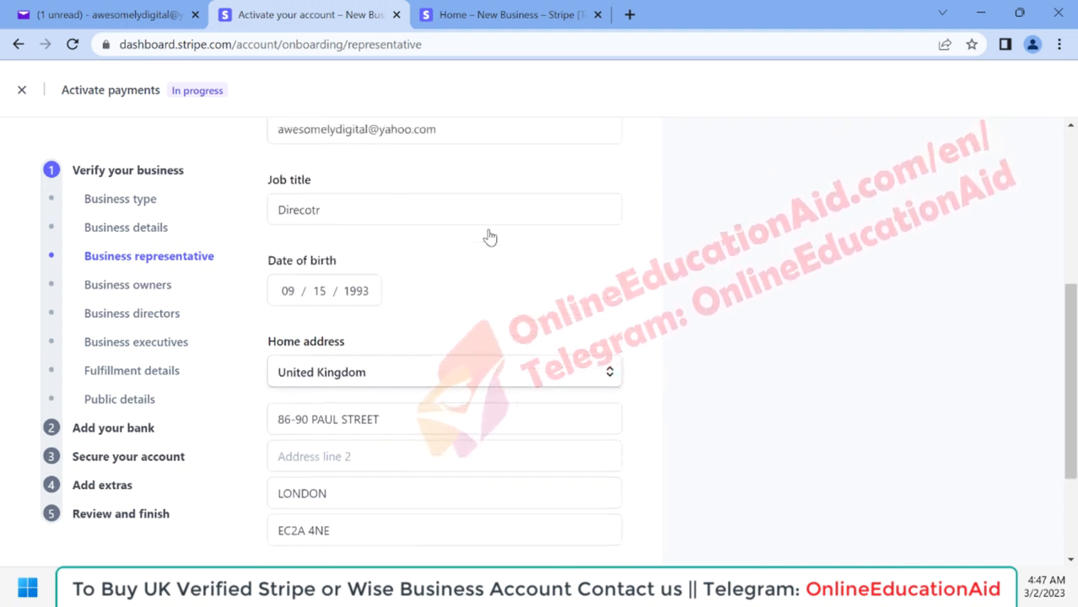
scroll(489, 236, "up", 2)
scroll(489, 236, "down", 4)
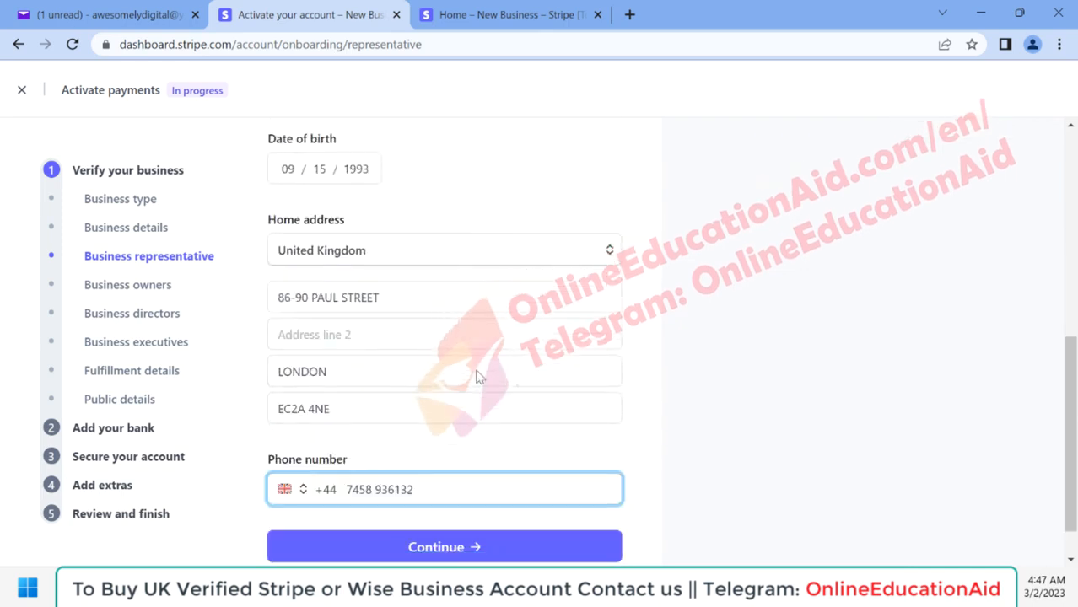
scroll(506, 416, "down", 1)
left_click(431, 502)
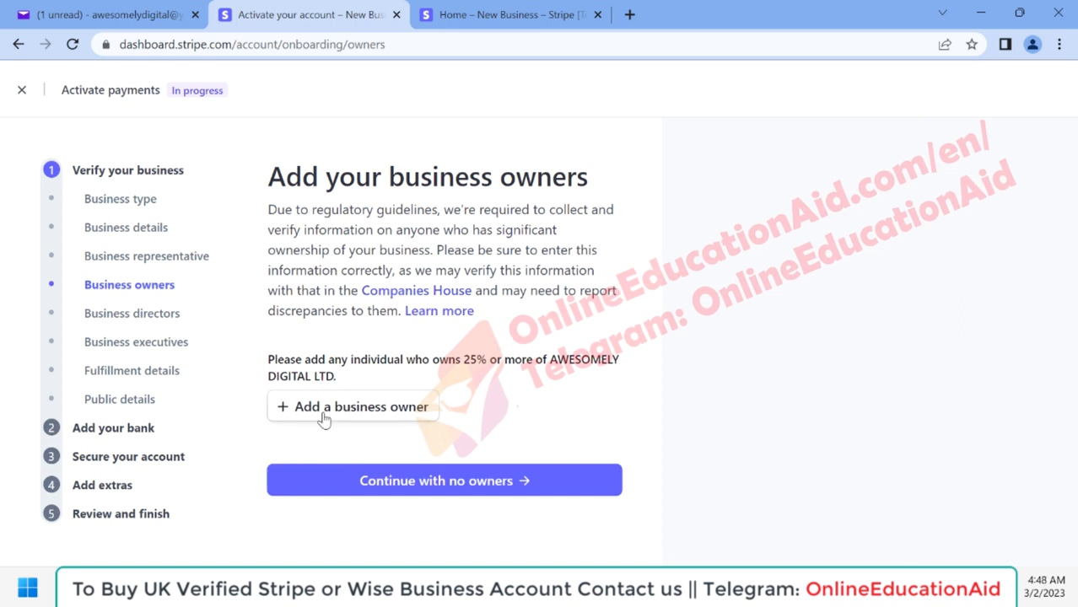
Step: Add the existing business representative as a business owner and continue to the business directors
left_click(344, 413)
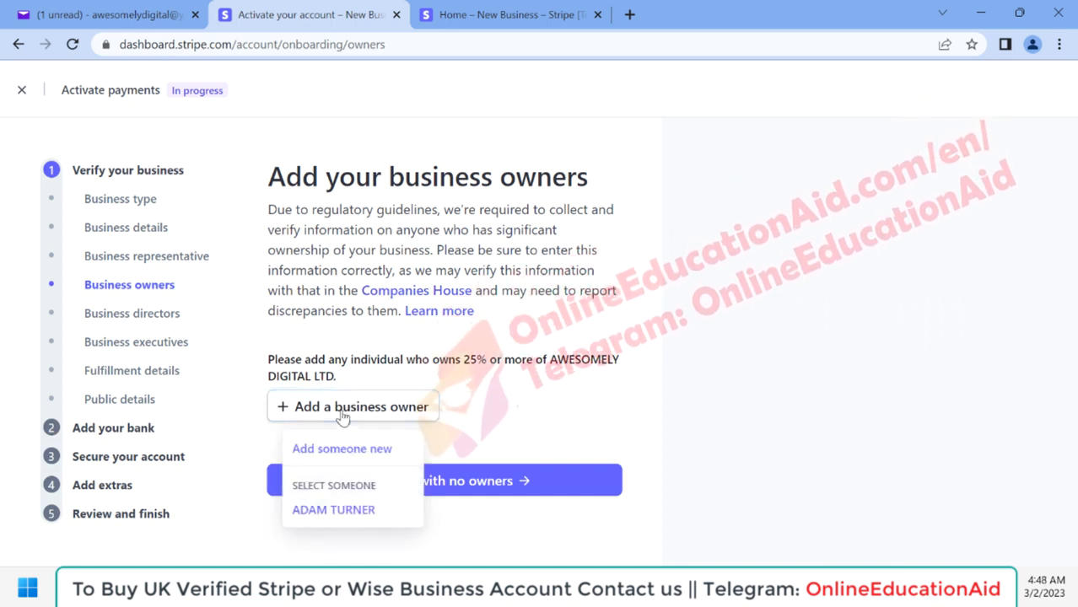
left_click(333, 511)
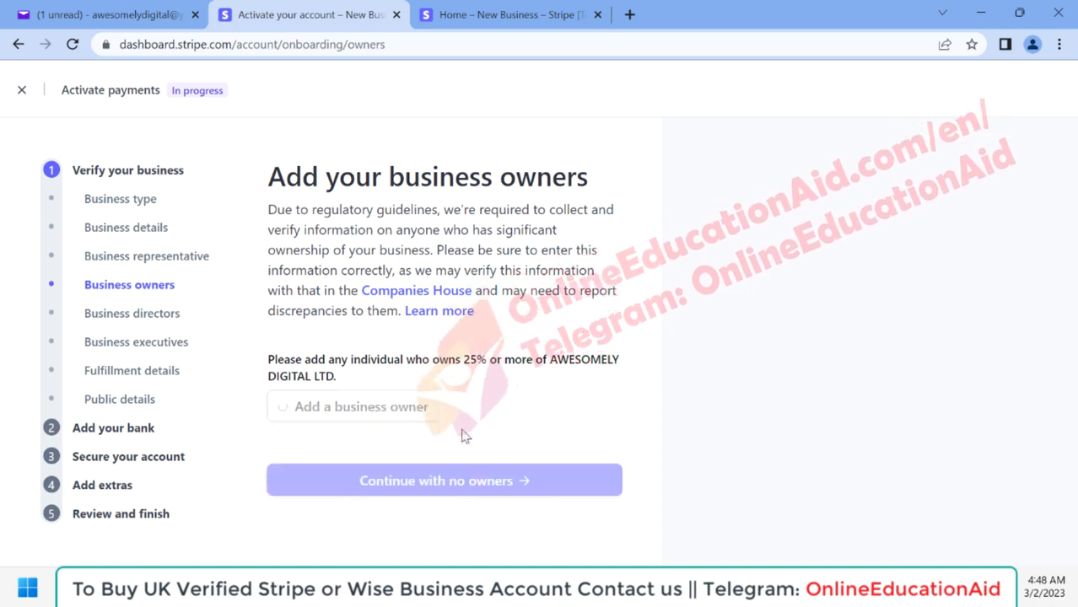
left_click(421, 500)
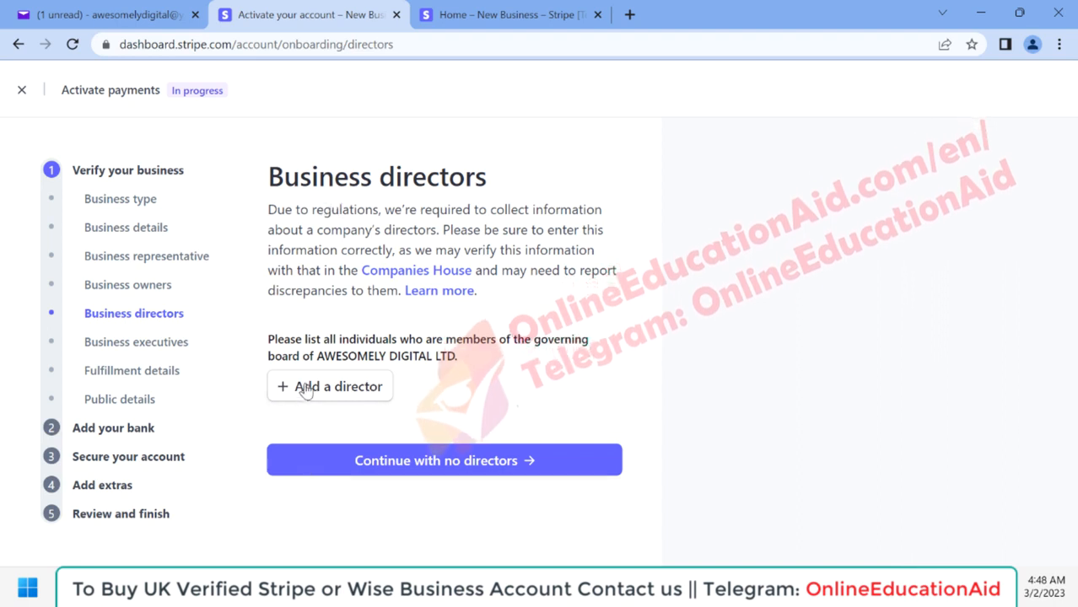
Step: Add the existing business representative as a company director and continue to the business executives
left_click(334, 393)
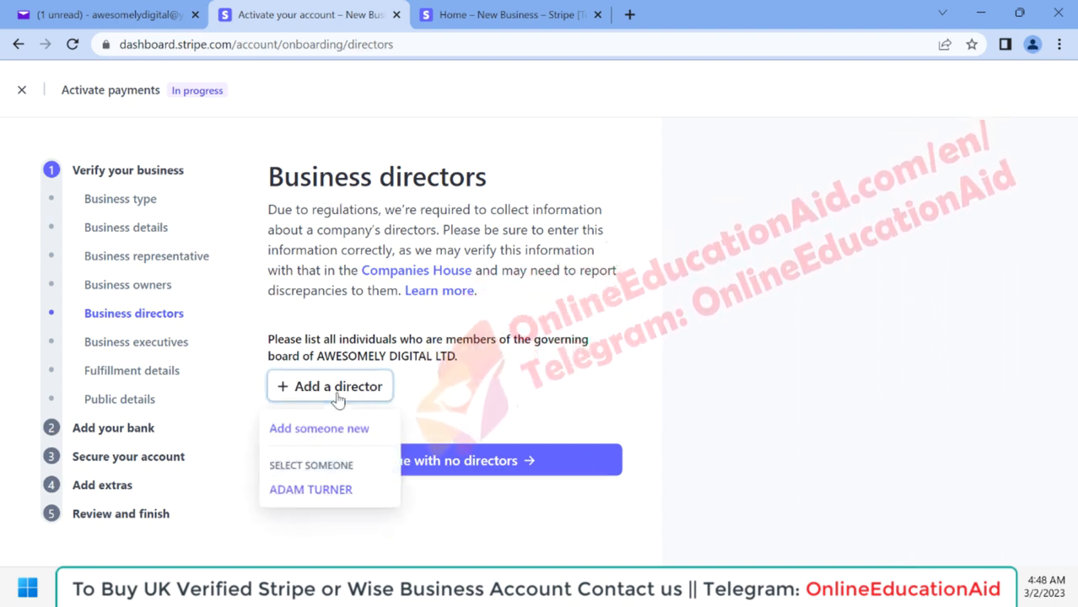
left_click(313, 498)
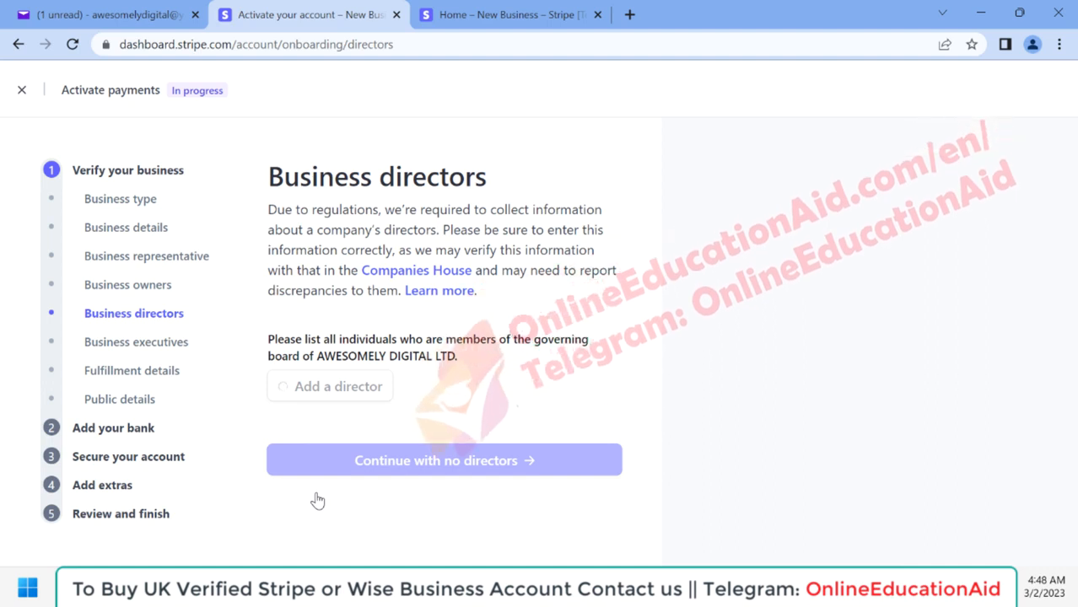
scroll(317, 501, "down", 1)
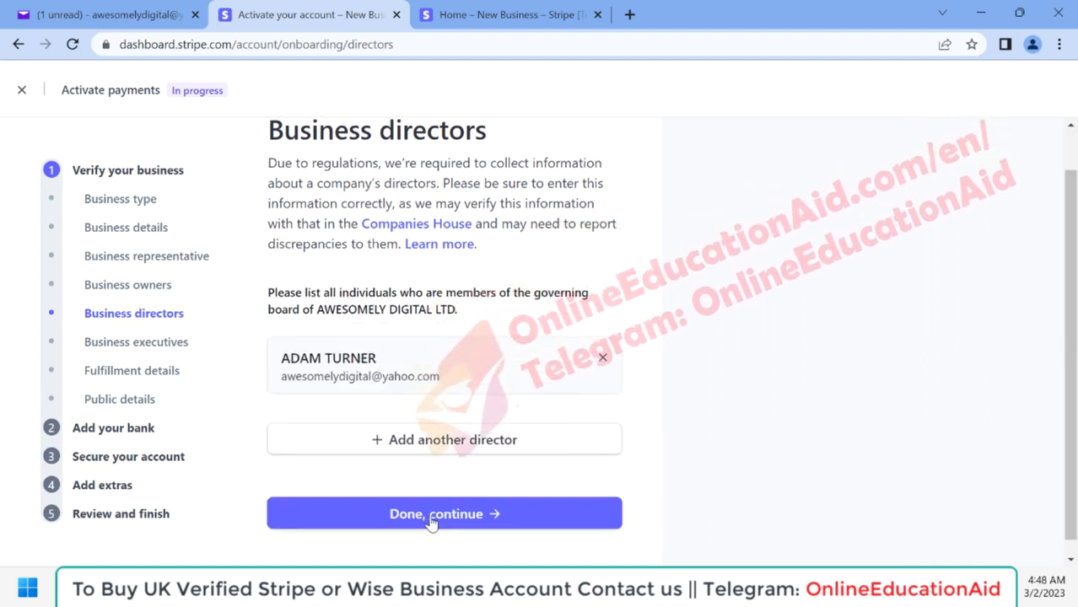
left_click(433, 522)
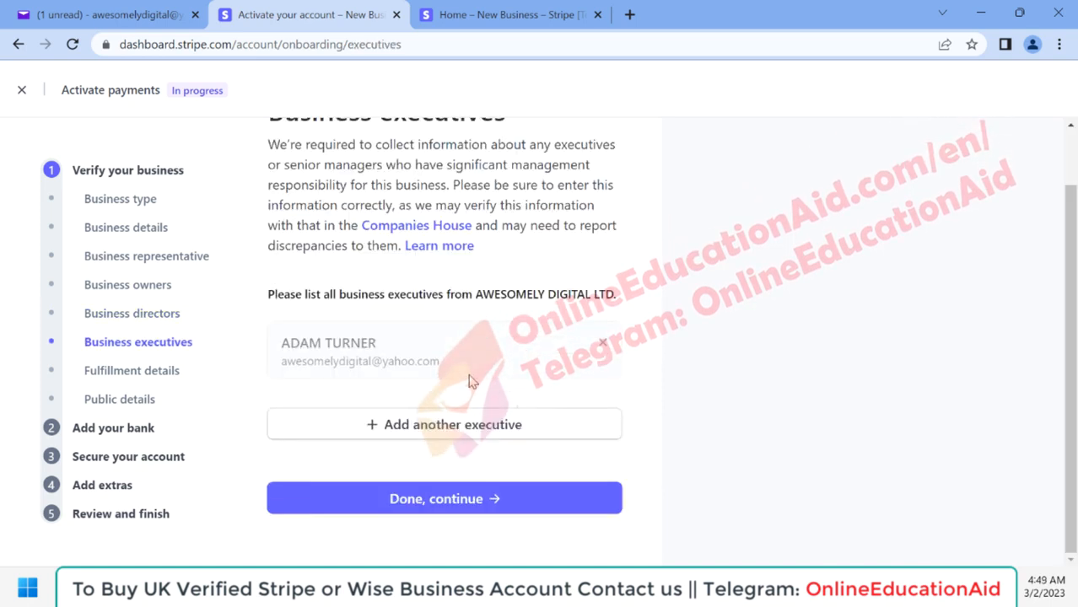
Step: Keep the business representative as the only listed executive and continue to the fulfillment details
scroll(520, 256, "up", 1)
scroll(519, 257, "down", 1)
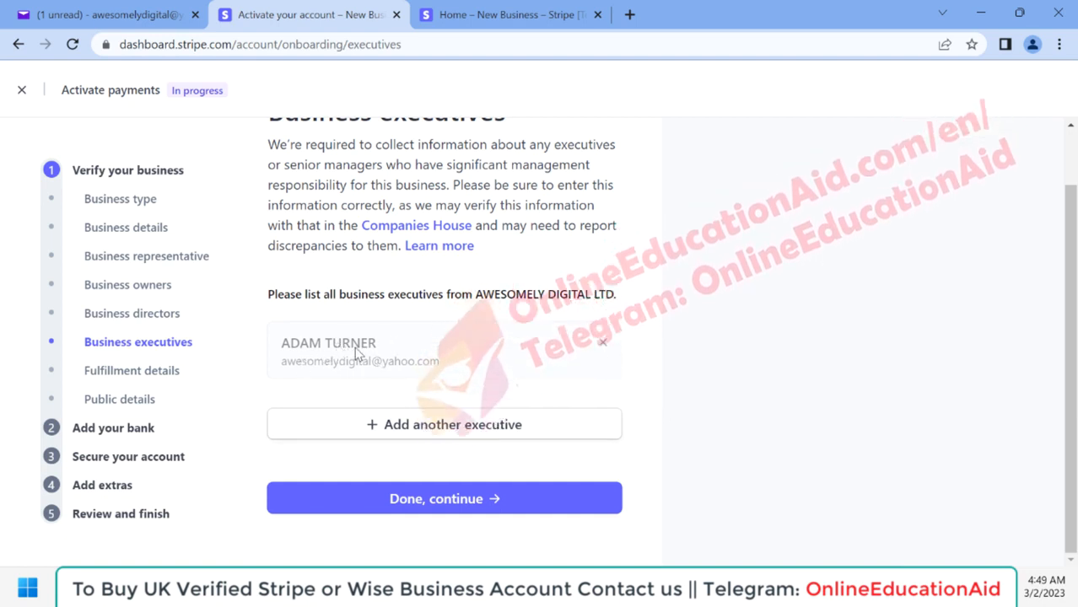
left_click(419, 504)
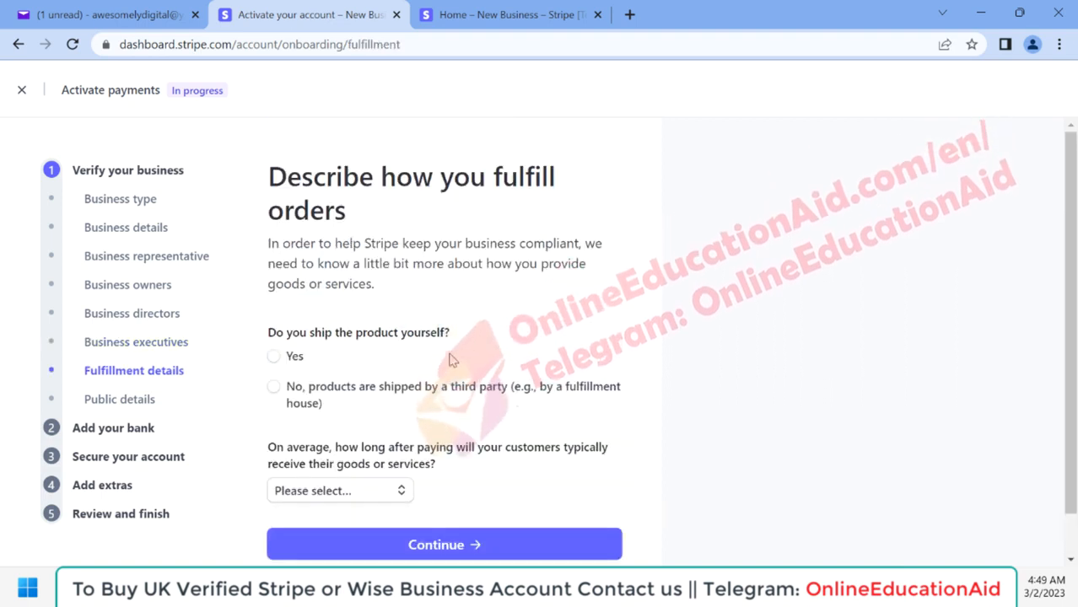
Step: Answer Yes to shipping the product yourself, set the customer delivery time to Within one day, and continue to the public details
scroll(451, 360, "down", 1)
scroll(456, 342, "up", 1)
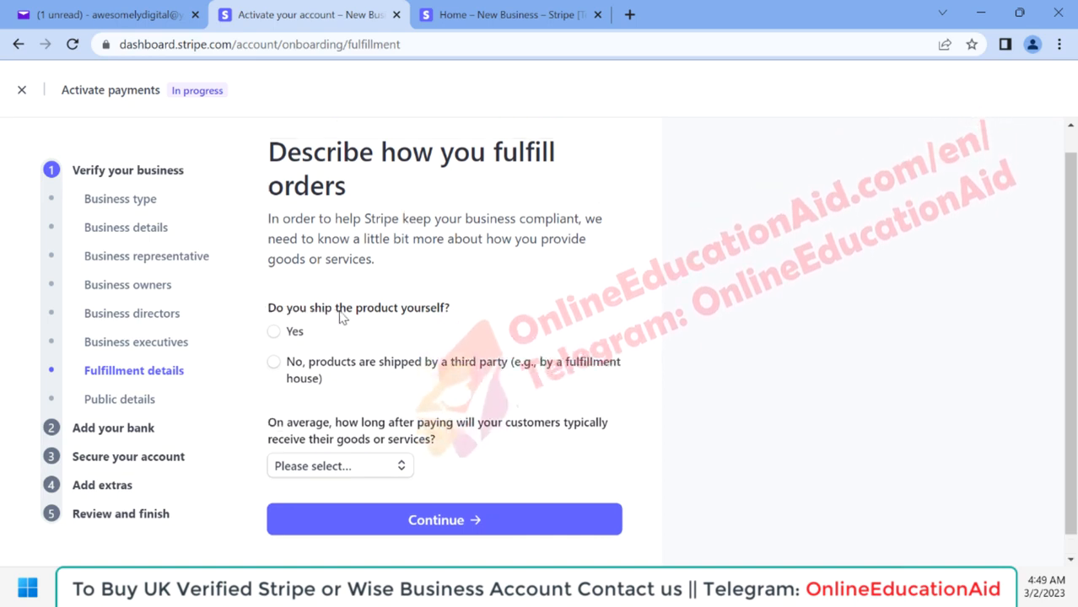
left_click(295, 334)
scroll(450, 331, "down", 1)
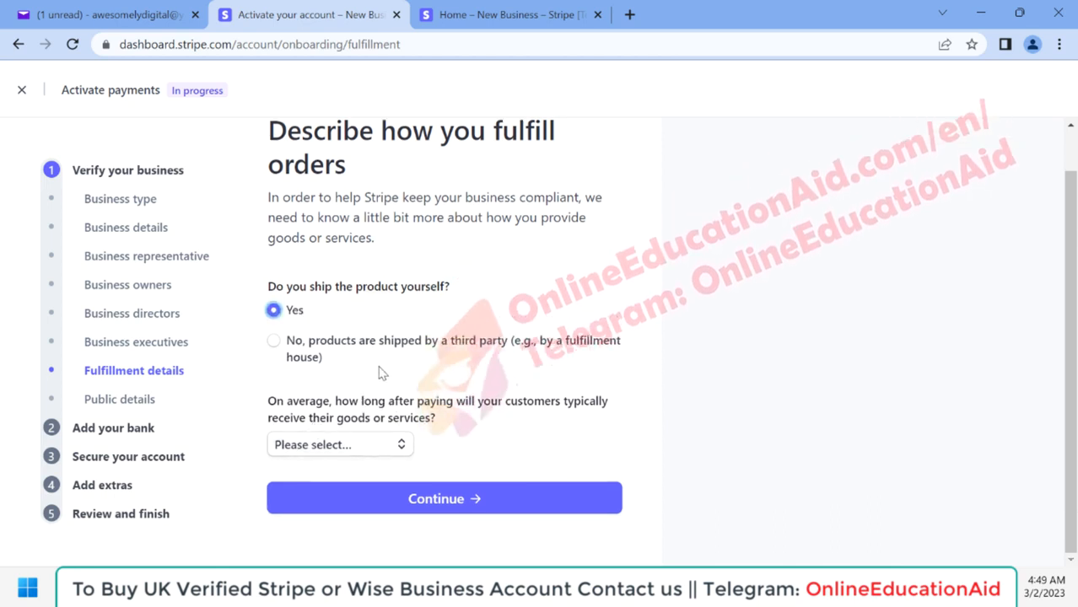
left_click(349, 444)
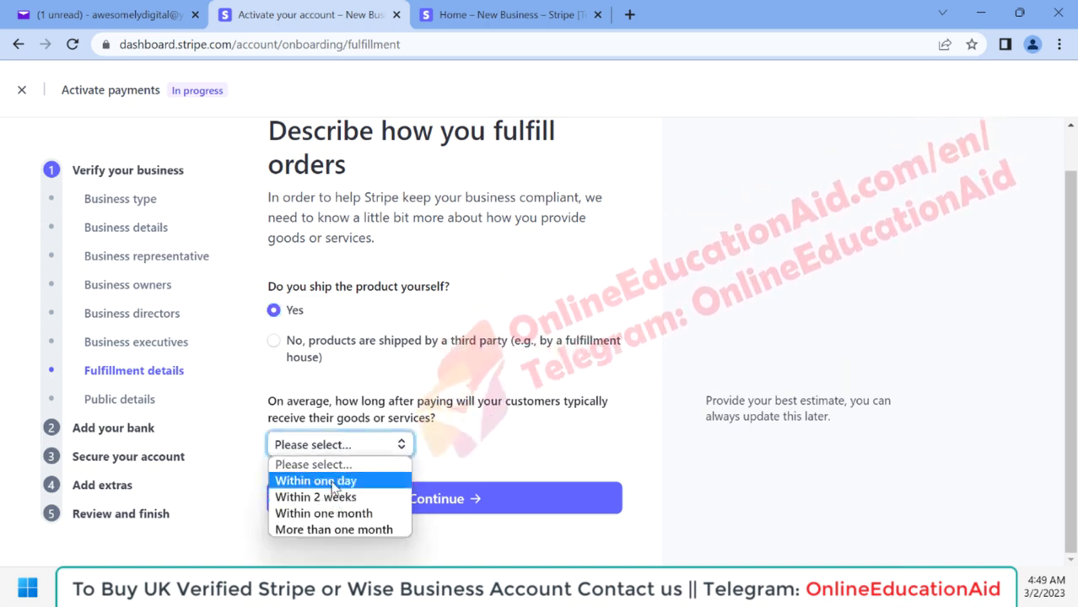
left_click(334, 483)
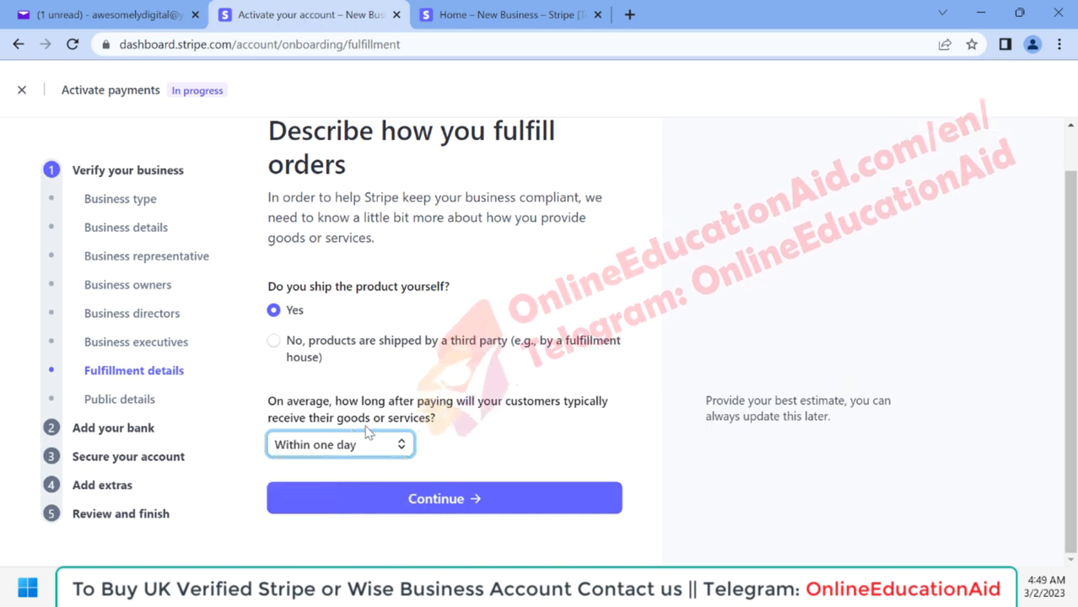
left_click(434, 499)
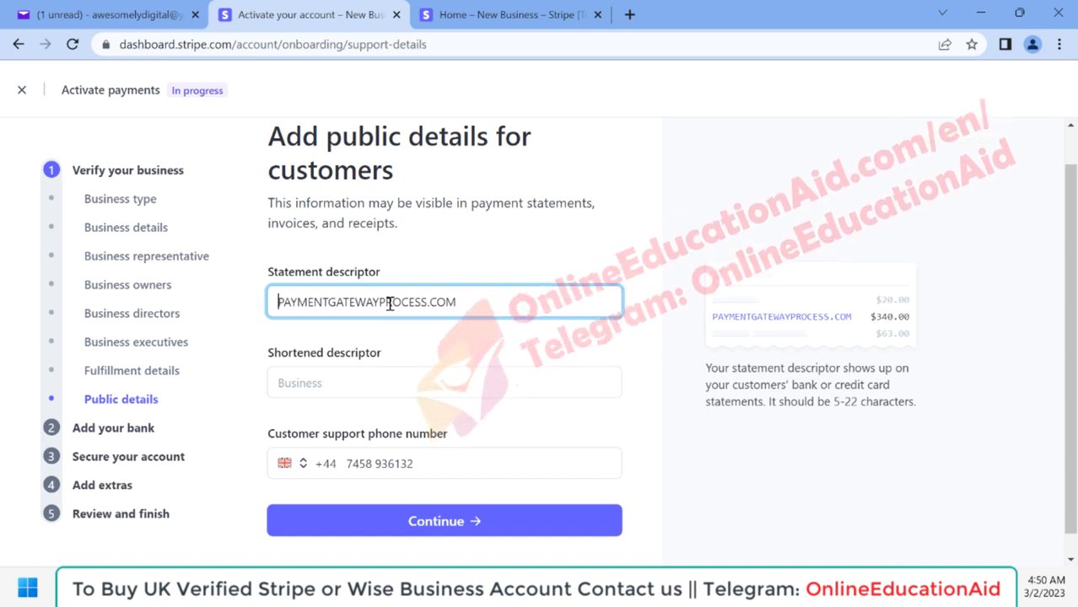
Step: Shorten the statement descriptor to PAYMENTGATEWAYPROCESS, set the shortened descriptor to PGP-COM, and continue to the bank details
scroll(390, 253, "down", 1)
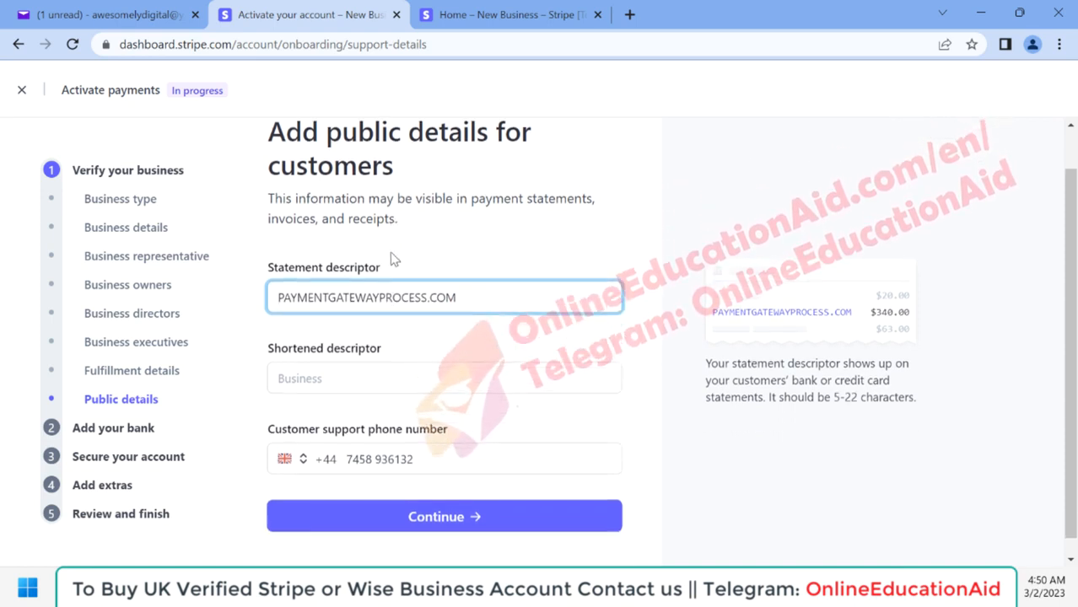
scroll(299, 308, "up", 1)
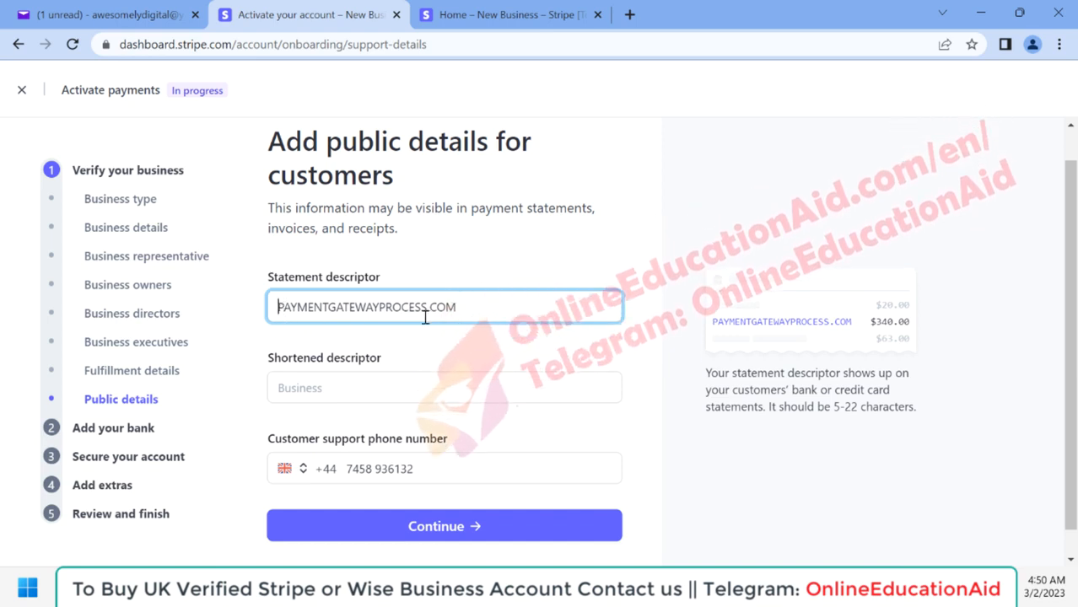
left_click(342, 390)
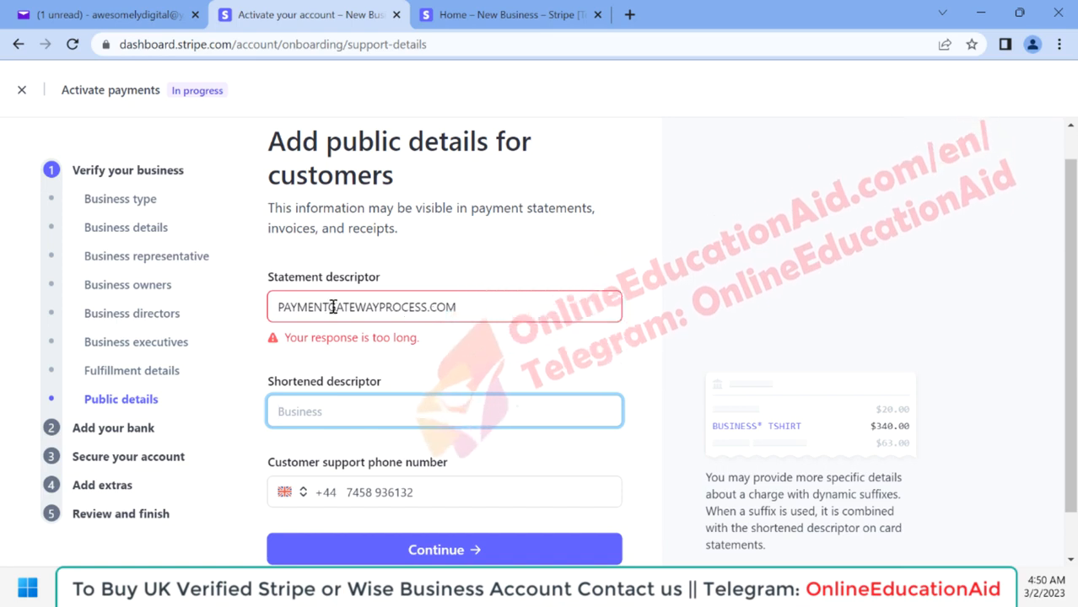
left_click(508, 308)
key("BackSpace")
key("BackSpace")
key("BackSpace")
key("Tab")
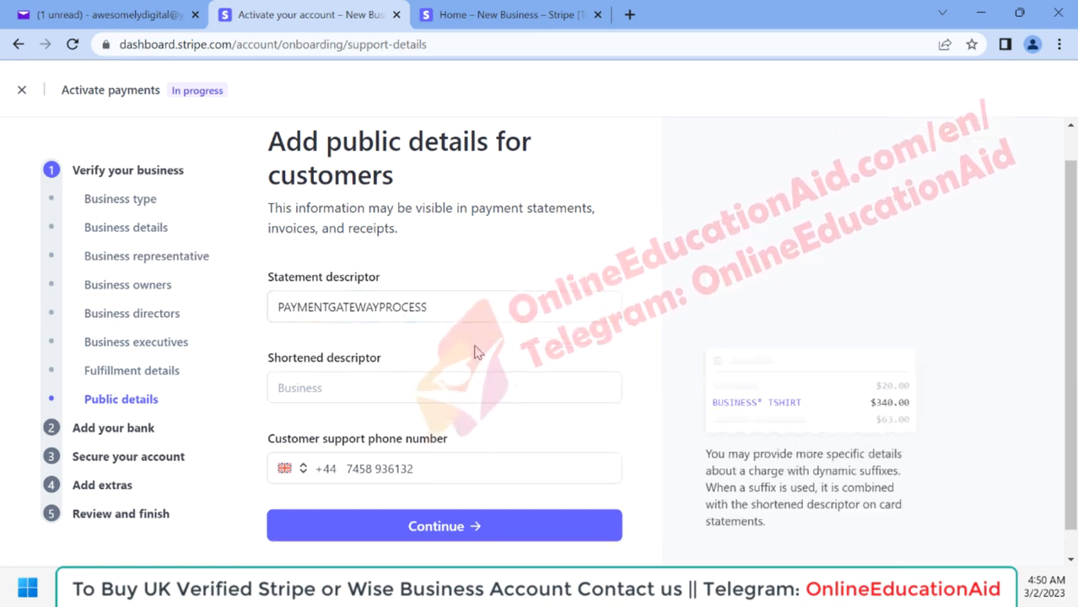
type("PGP-COM")
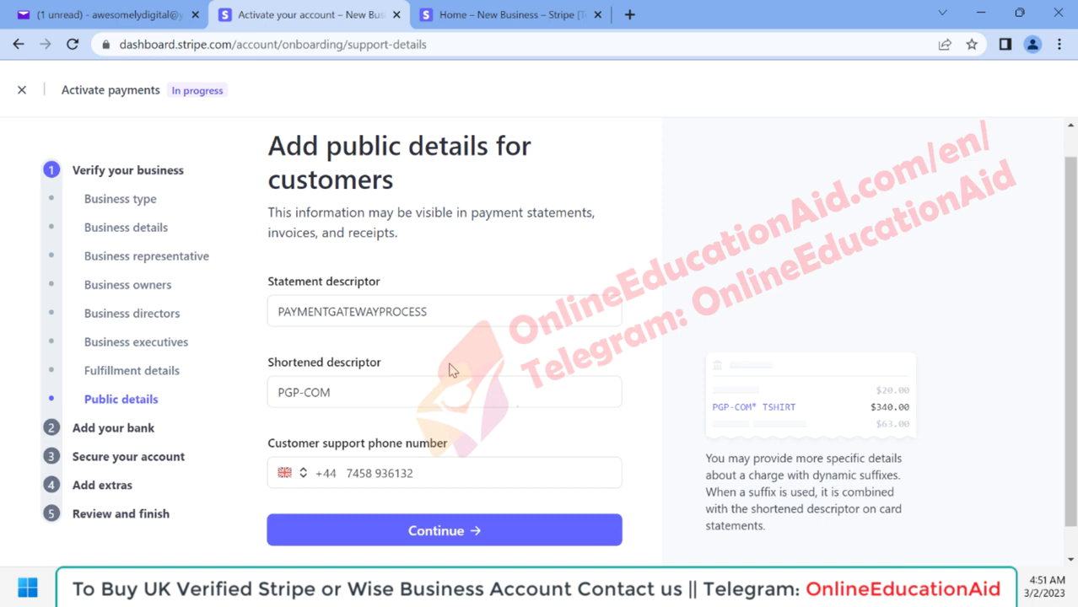
left_click(436, 535)
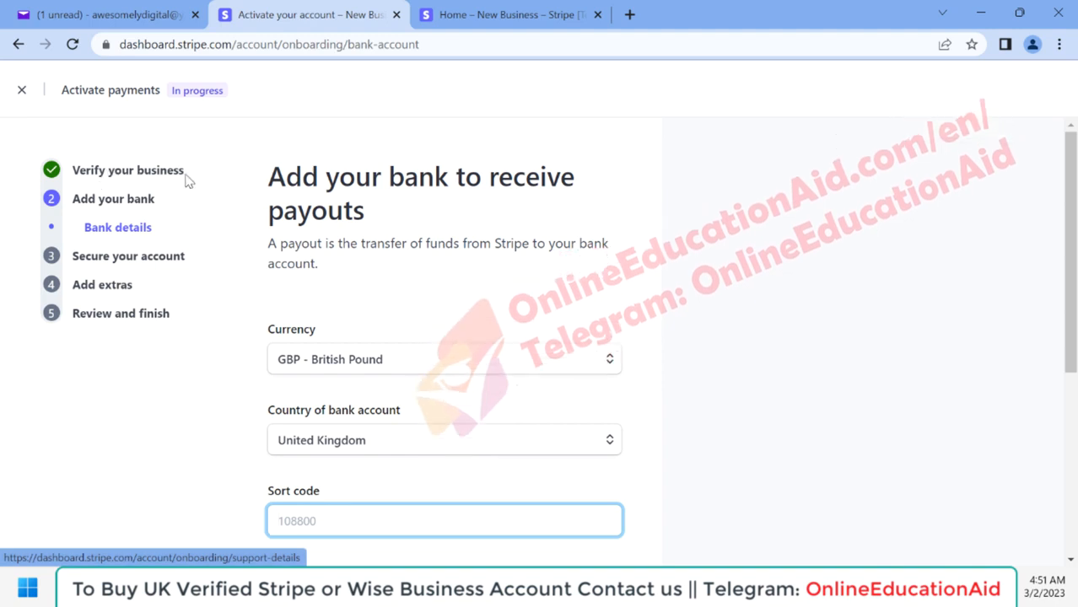
Step: Examine the payout bank form's currency, country, sort code and account number fields
scroll(491, 326, "down", 1)
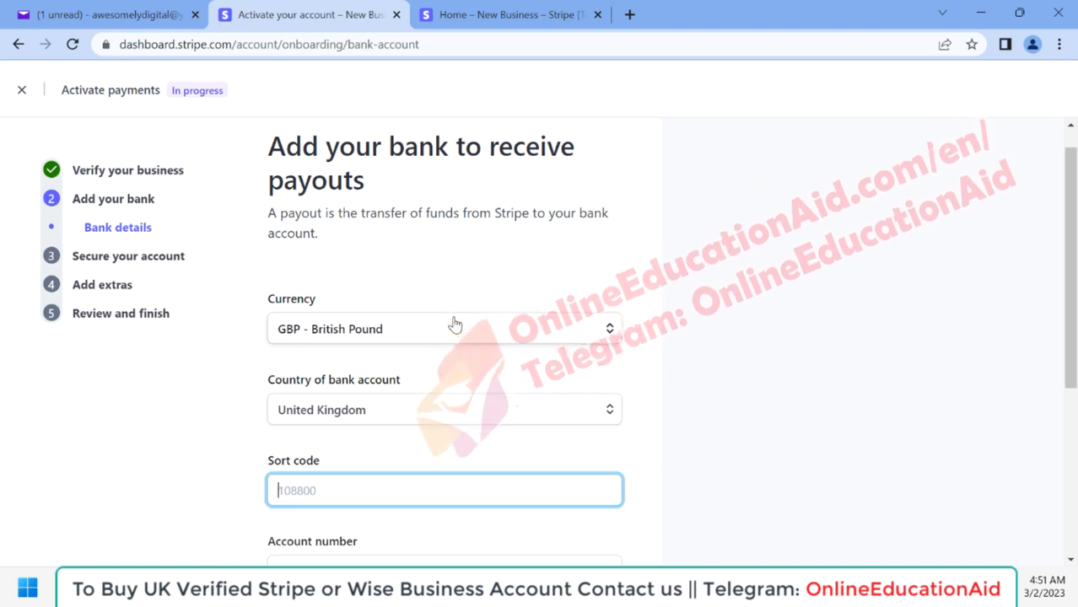
scroll(455, 325, "down", 2)
scroll(453, 323, "down", 2)
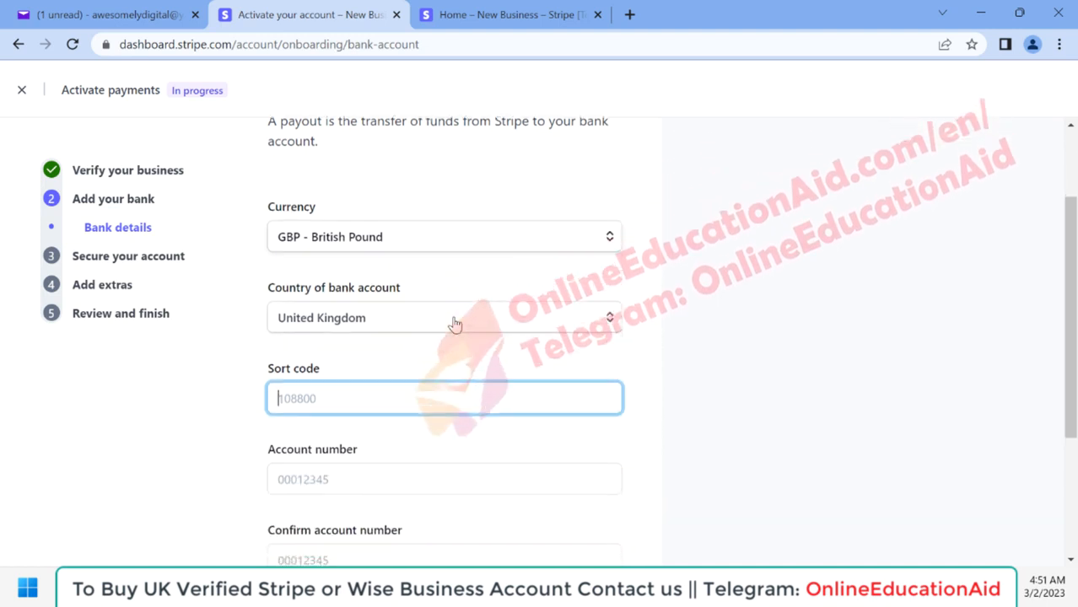
scroll(355, 353, "up", 5)
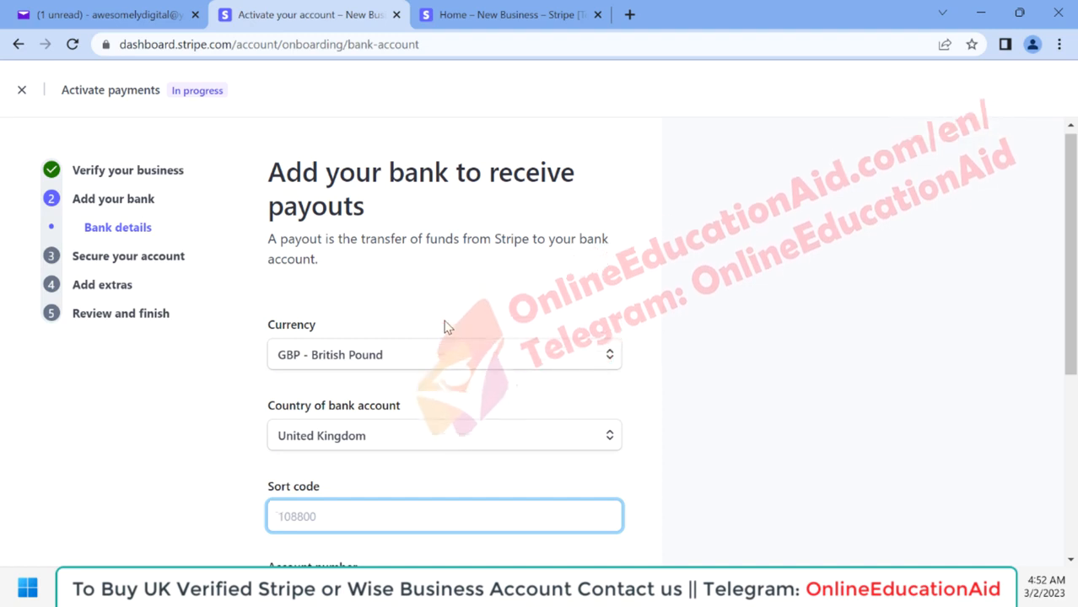
scroll(447, 328, "down", 1)
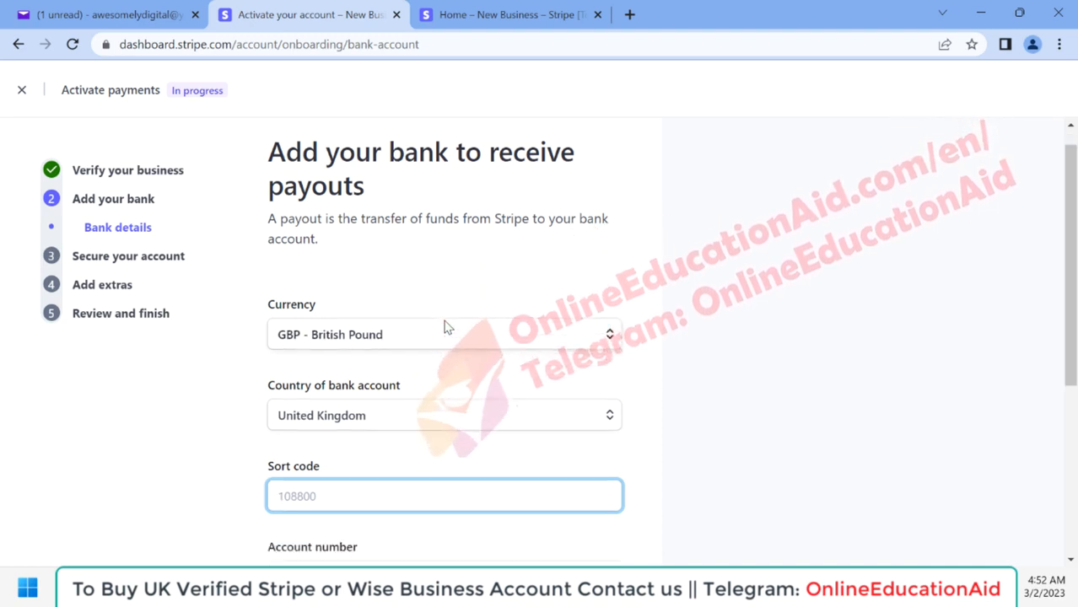
scroll(447, 327, "down", 1)
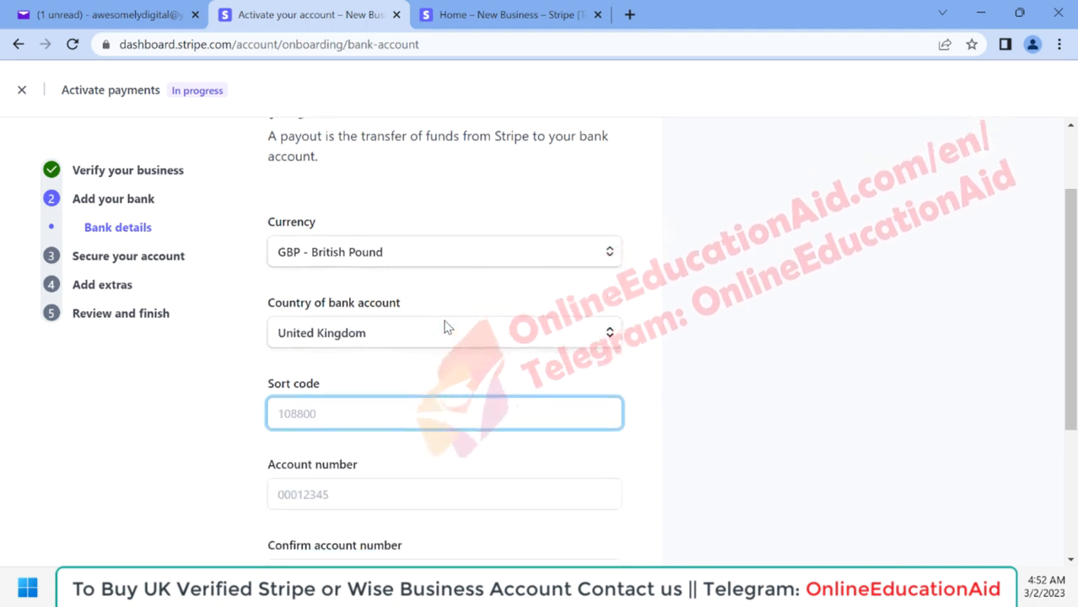
scroll(447, 327, "up", 2)
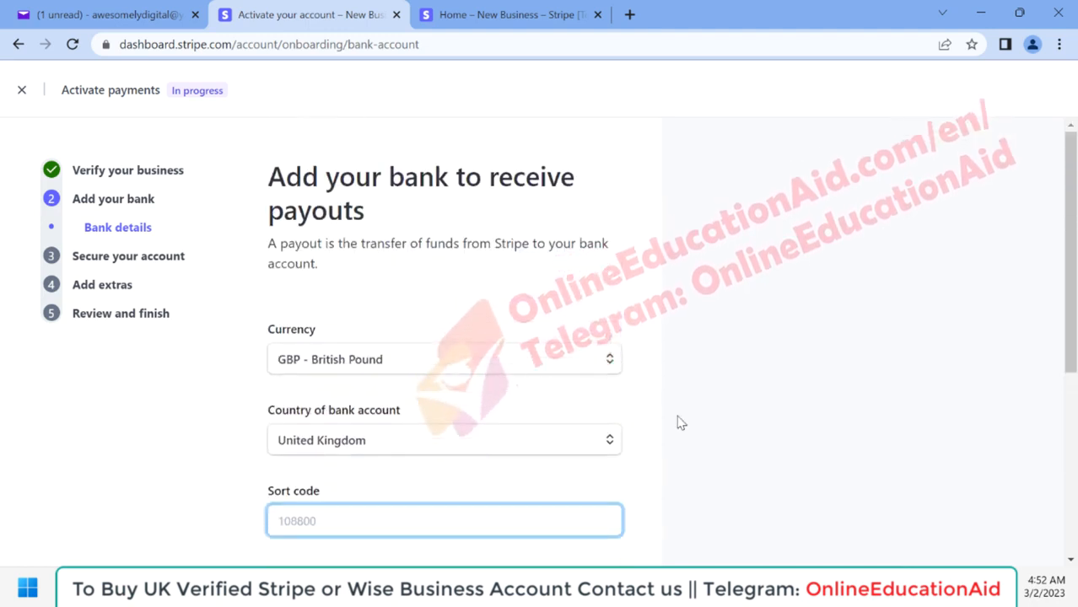
Step: Enter the payout bank's sort code and account number, confirm the account number, and continue to the two-step authentication page
scroll(349, 341, "down", 2)
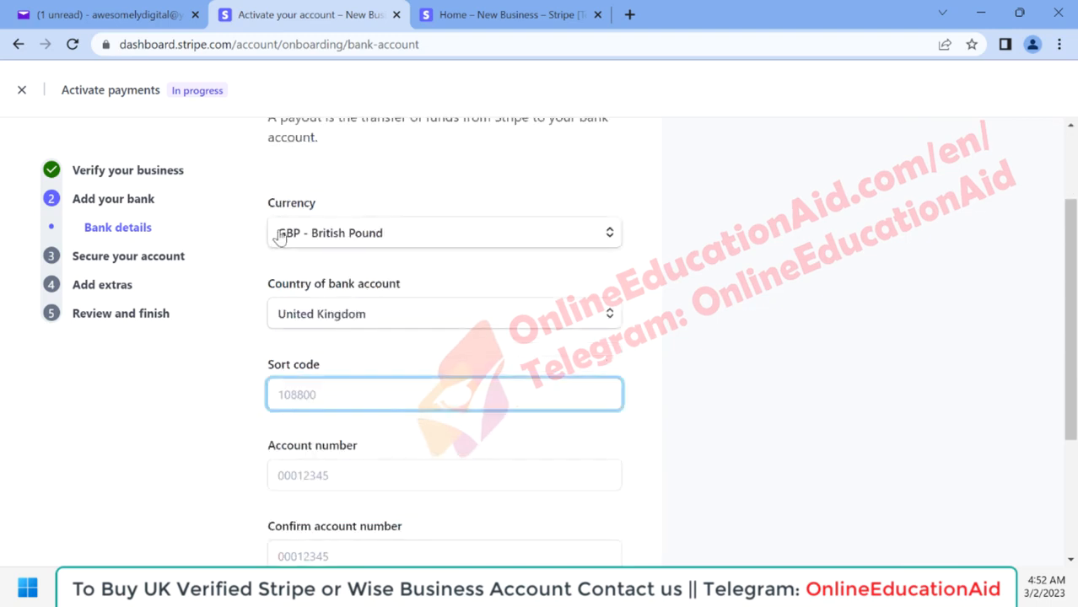
scroll(295, 240, "down", 1)
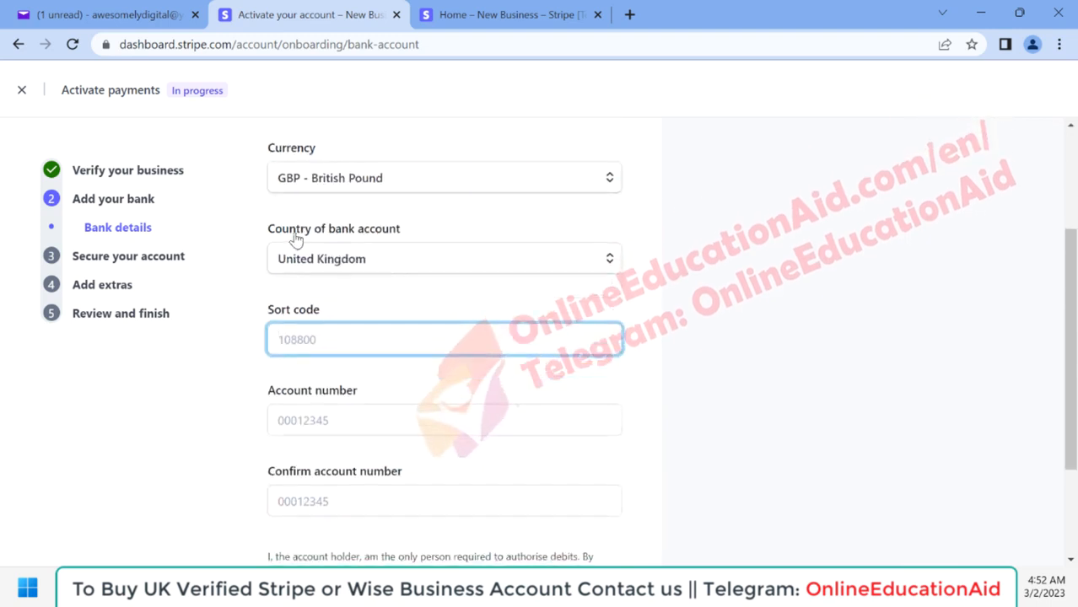
scroll(385, 351, "down", 2)
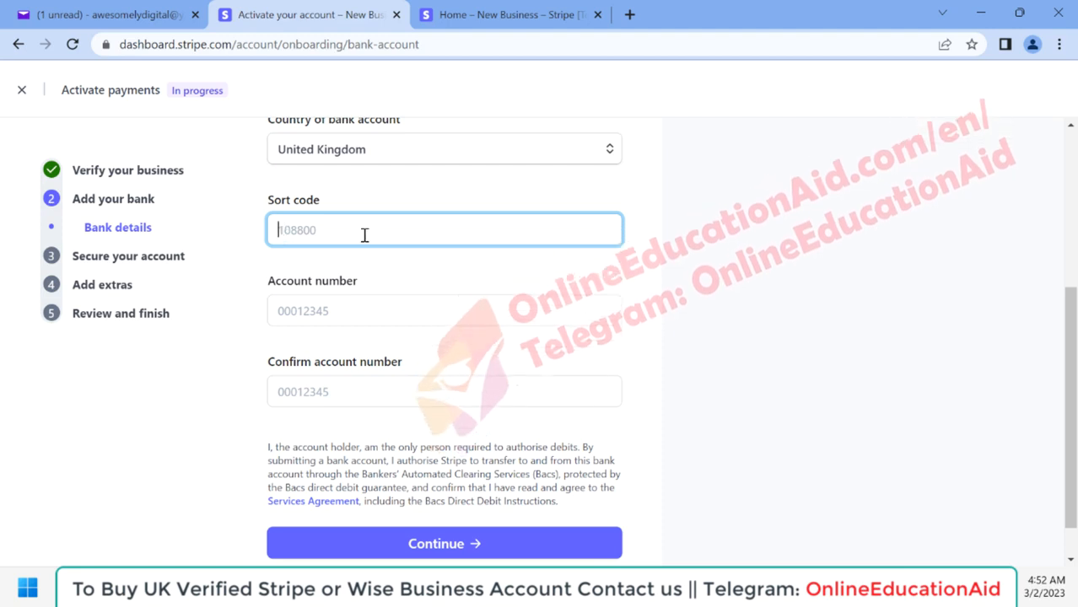
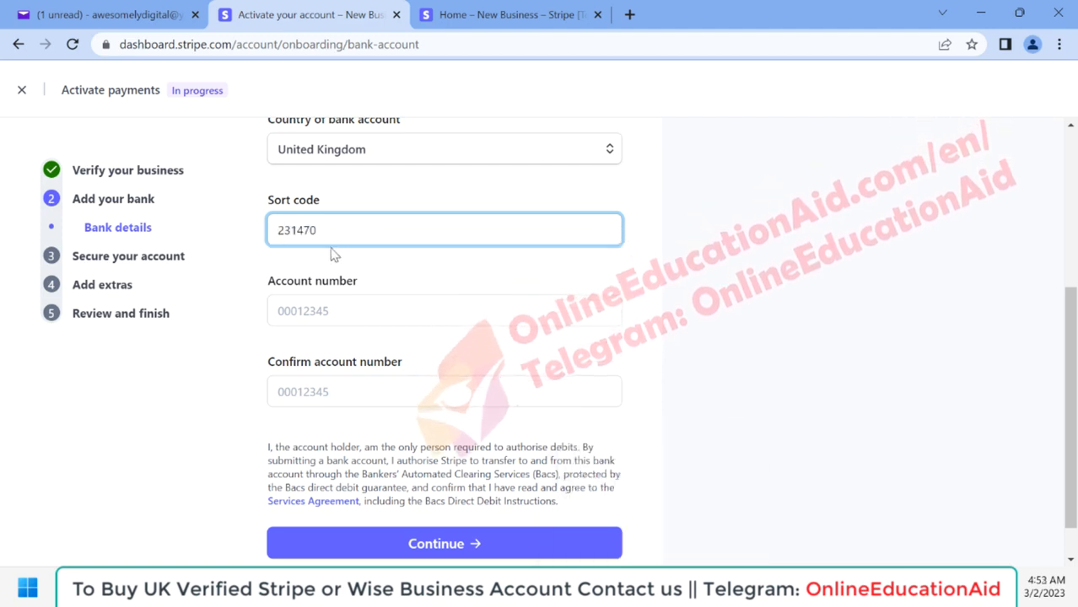
left_click(299, 310)
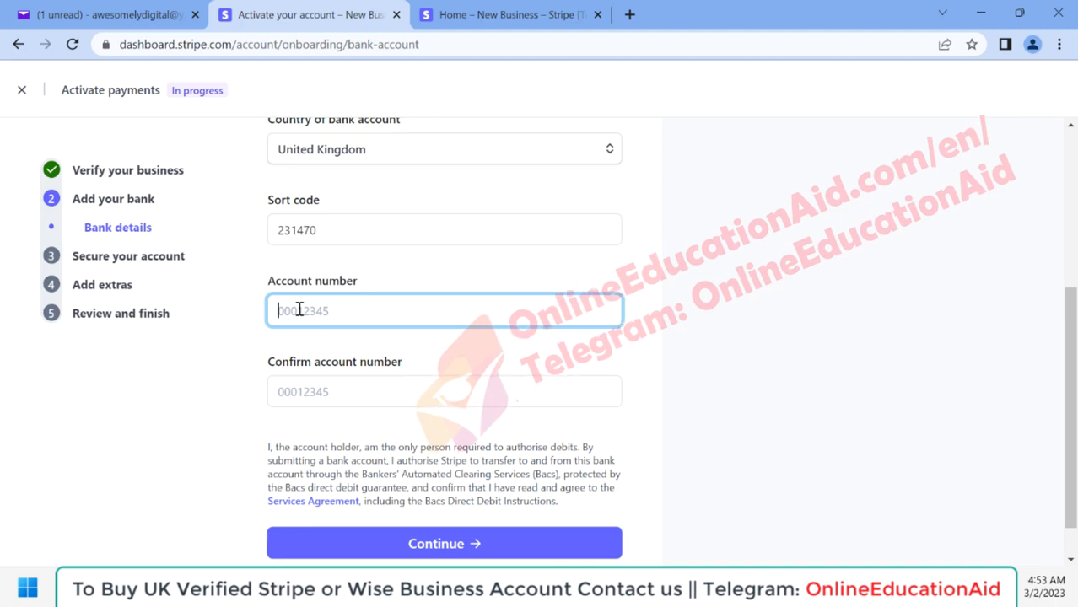
left_click(310, 395)
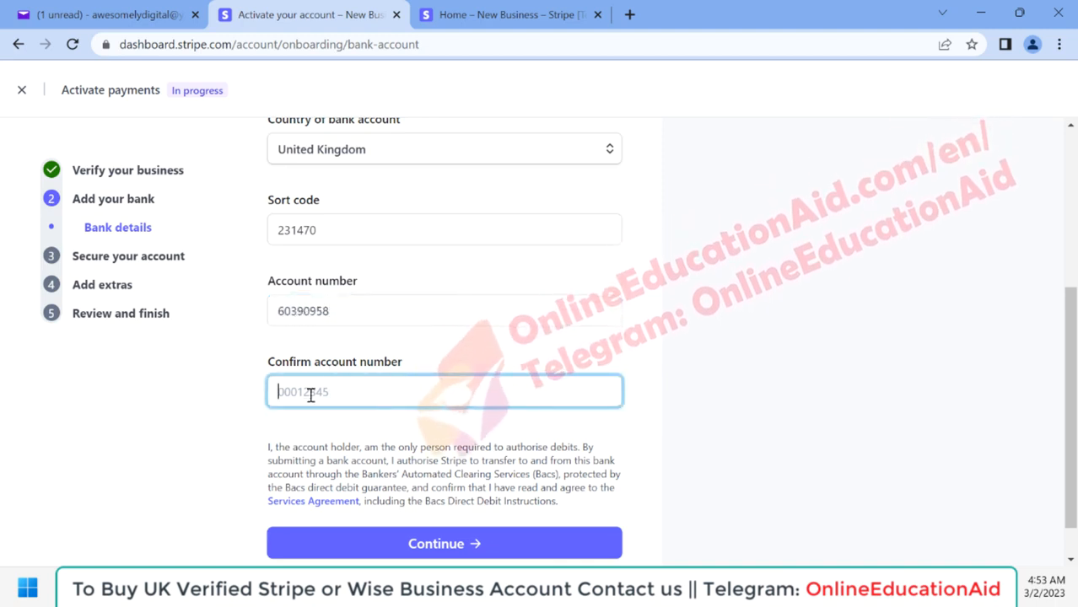
scroll(661, 369, "up", 2)
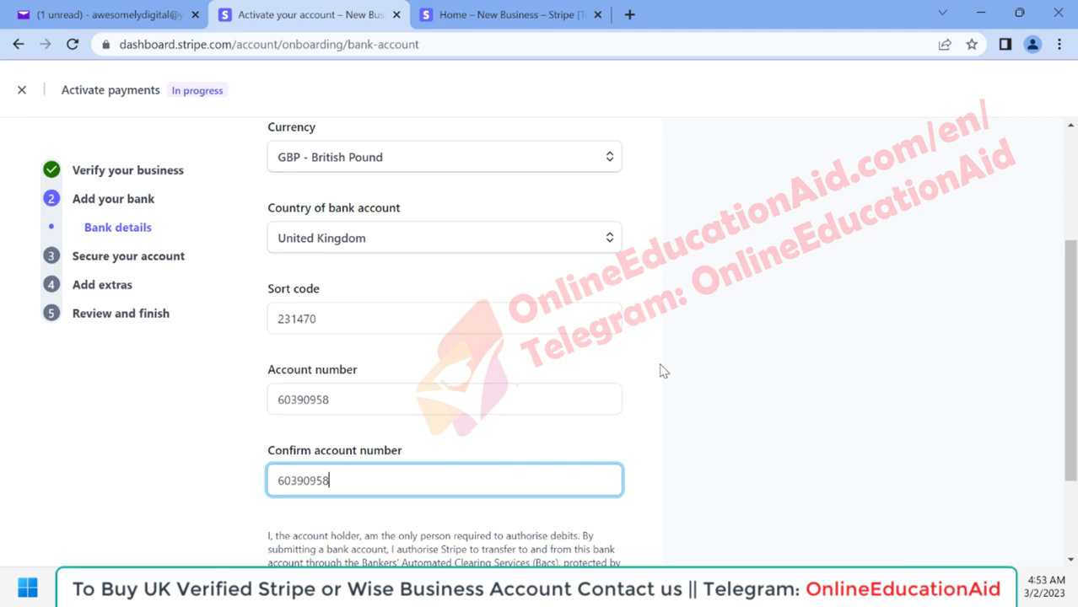
scroll(663, 371, "down", 2)
scroll(663, 371, "down", 1)
left_click(417, 502)
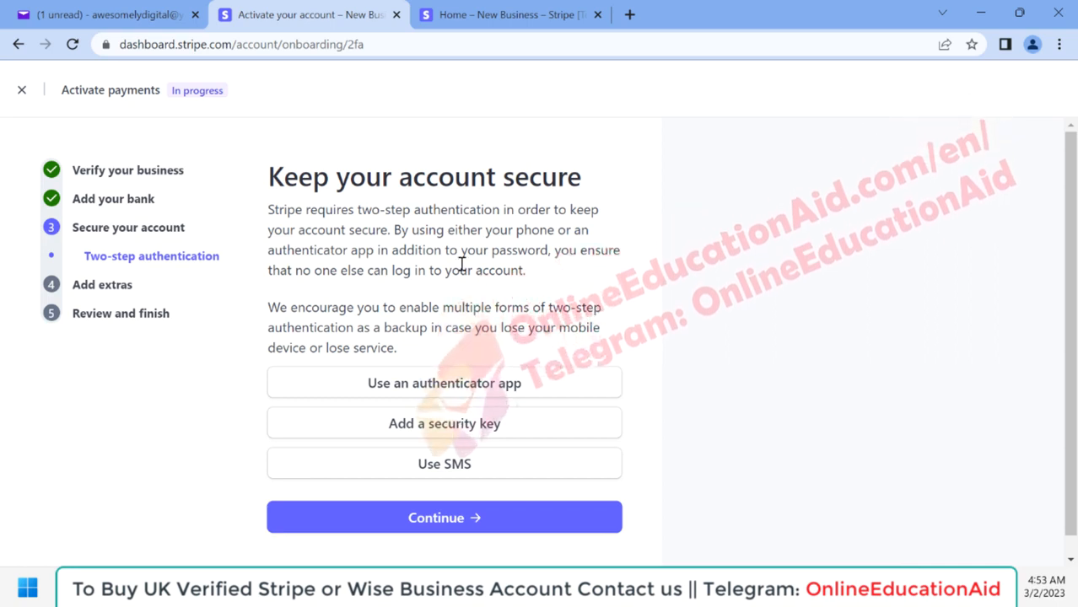
Step: Set up two-step authentication with an authenticator app and continue to the tax calculation
left_click(438, 385)
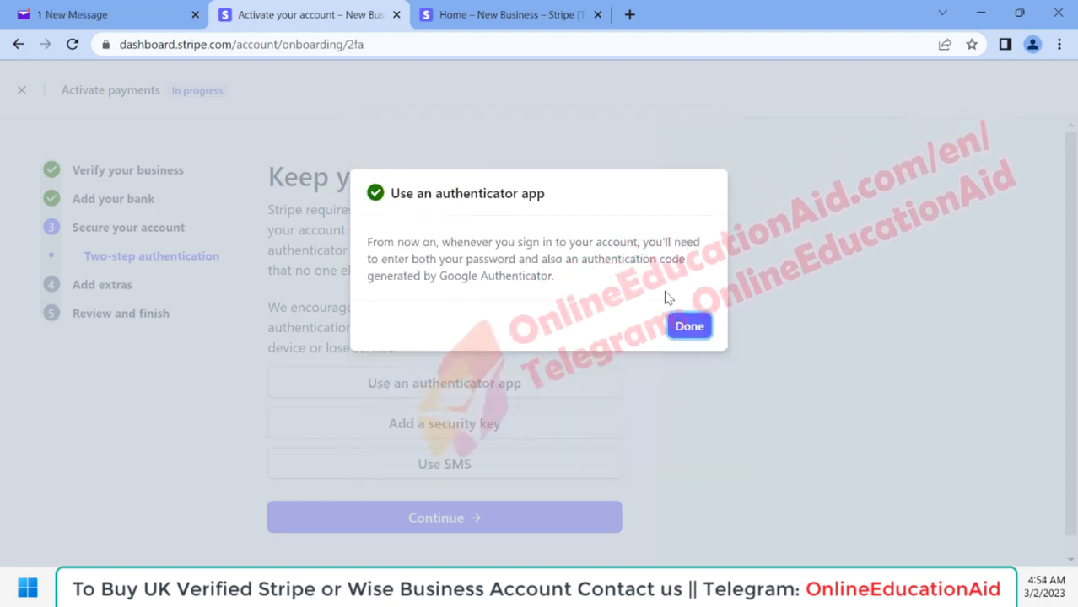
left_click(680, 326)
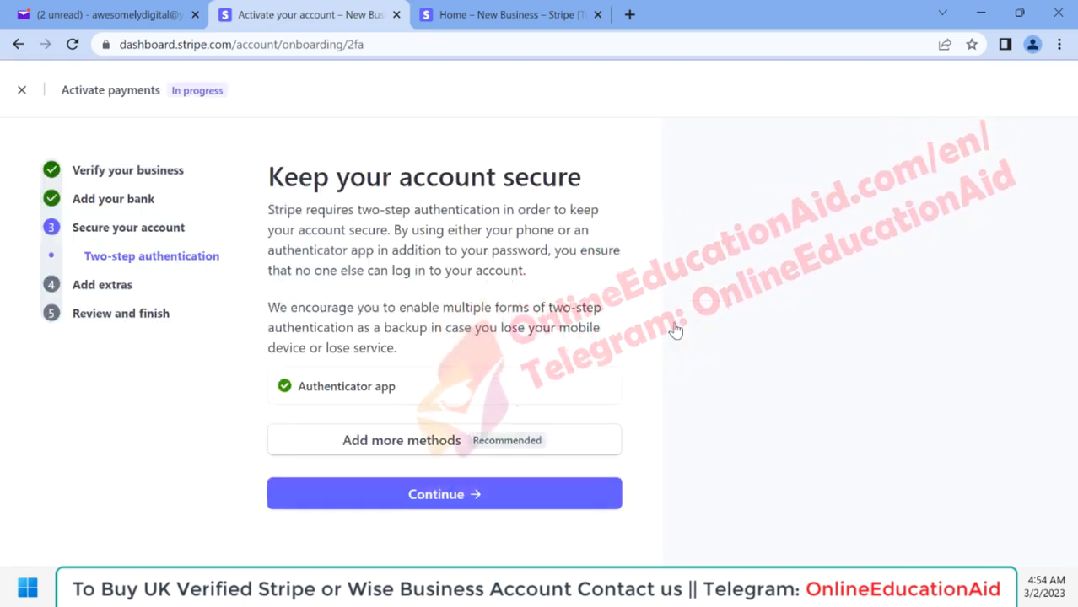
left_click(437, 504)
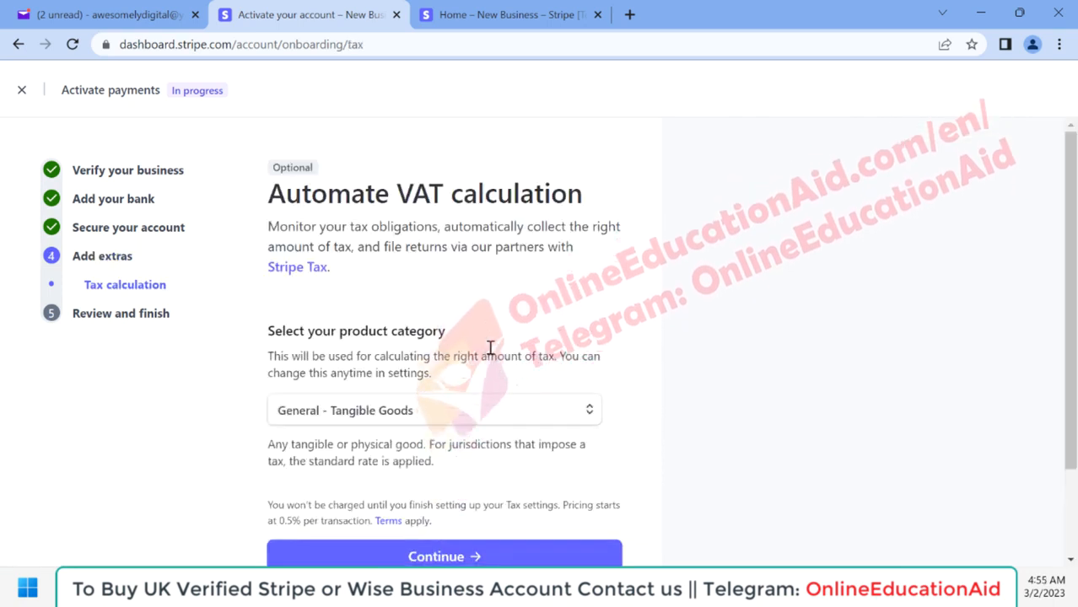
Step: Set the VAT calculation's product category to Baby Oil and continue to the summary
scroll(489, 347, "down", 1)
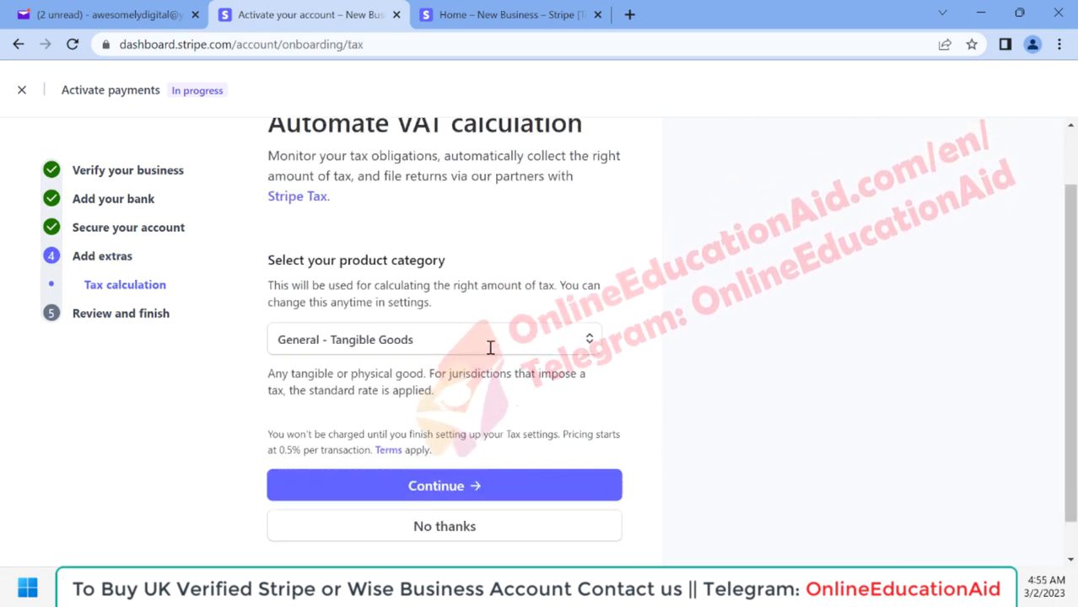
left_click(381, 342)
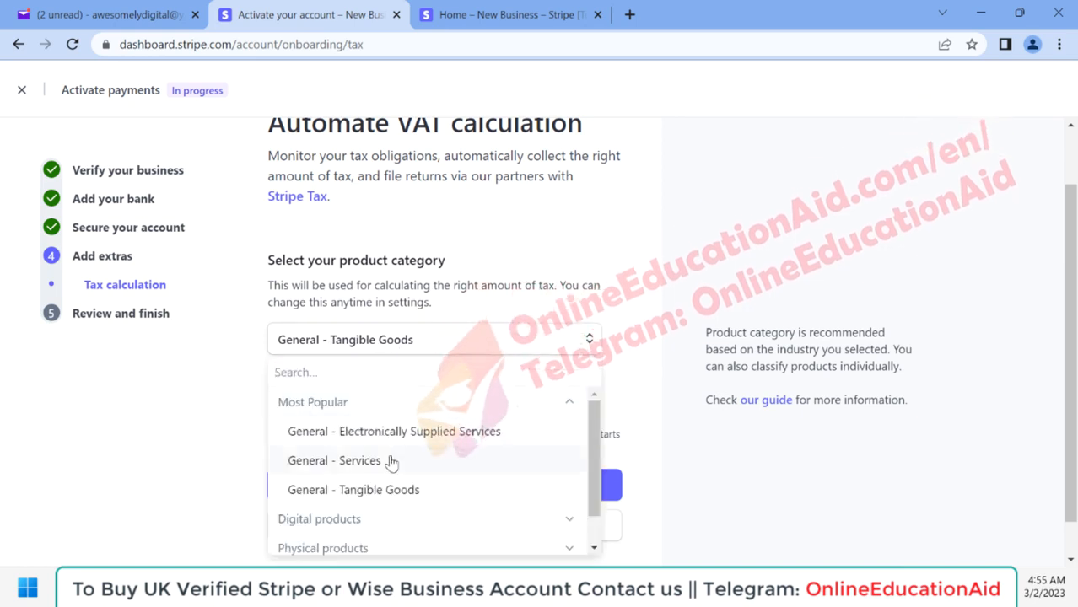
scroll(390, 462, "down", 1)
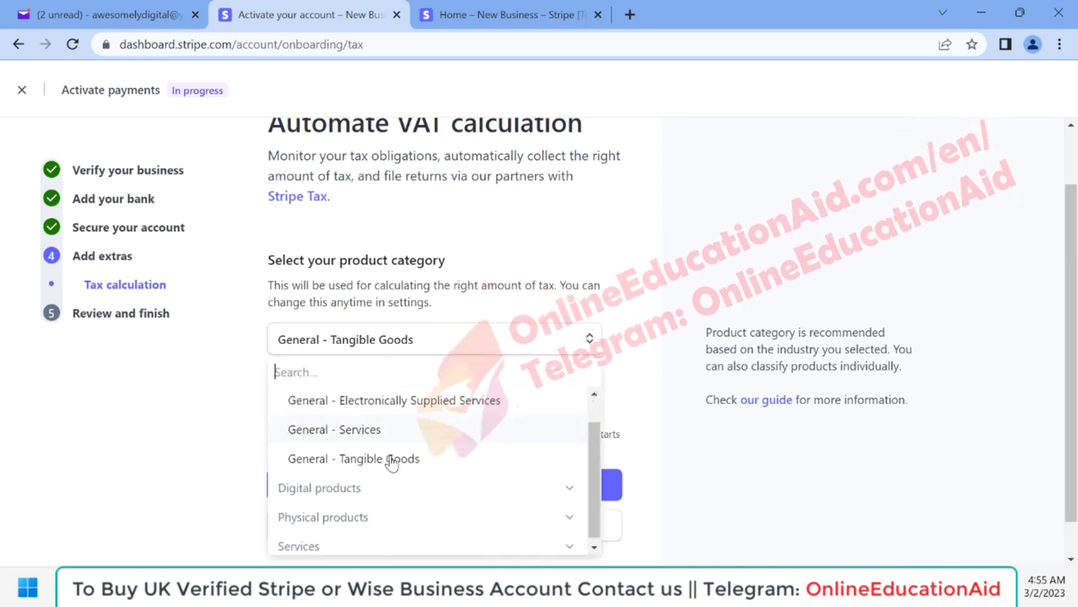
left_click(559, 514)
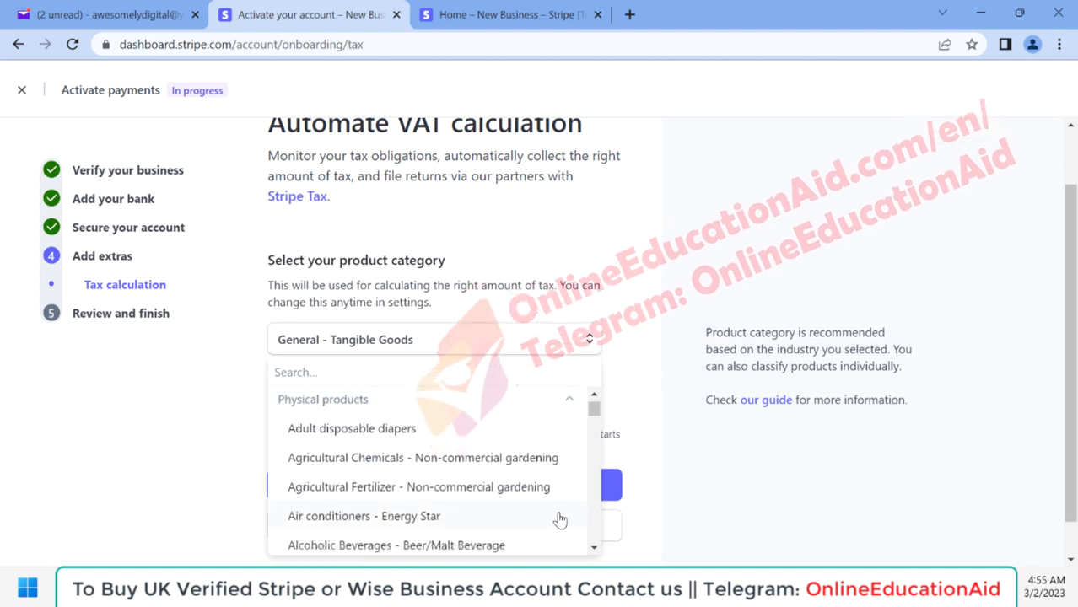
type("bea")
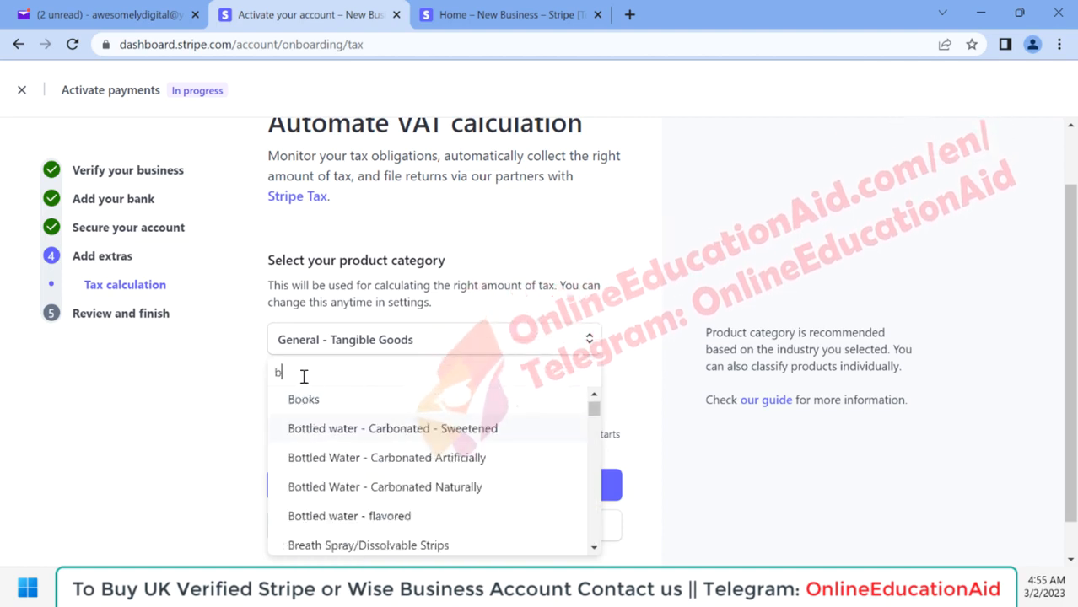
key("BackSpace")
key("BackSpace")
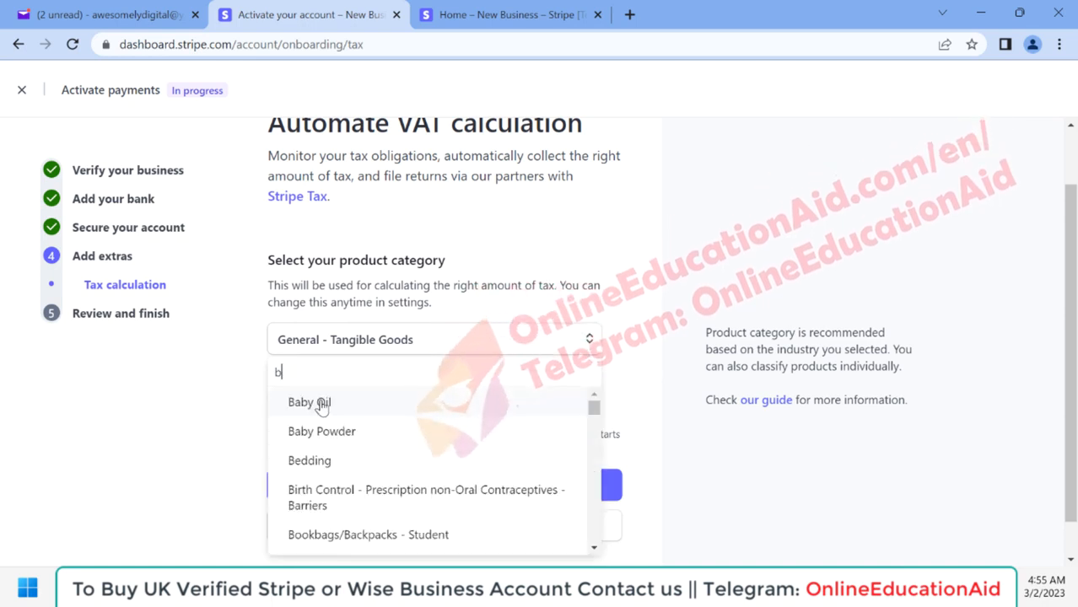
left_click(321, 404)
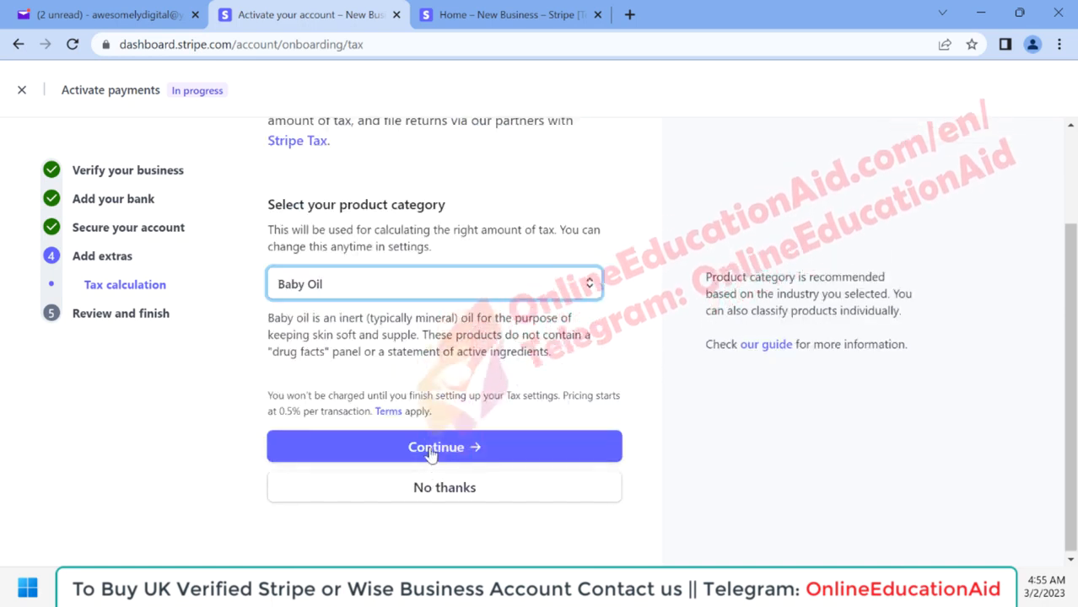
left_click(432, 447)
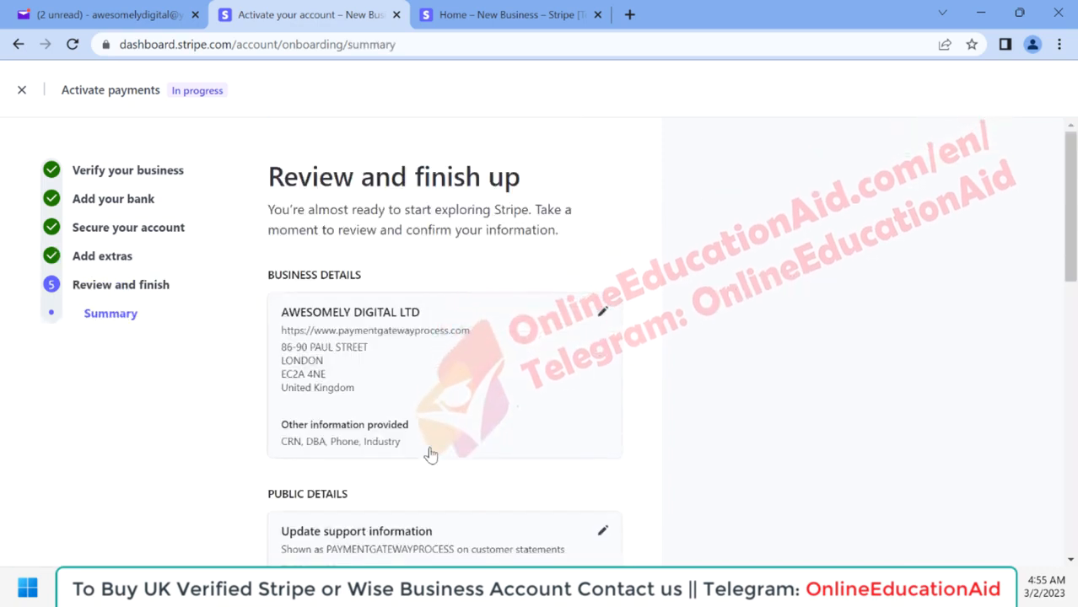
Step: Review the business, public, management, payout, two-step authentication and tax calculation sections of the activation summary
scroll(353, 386, "down", 1)
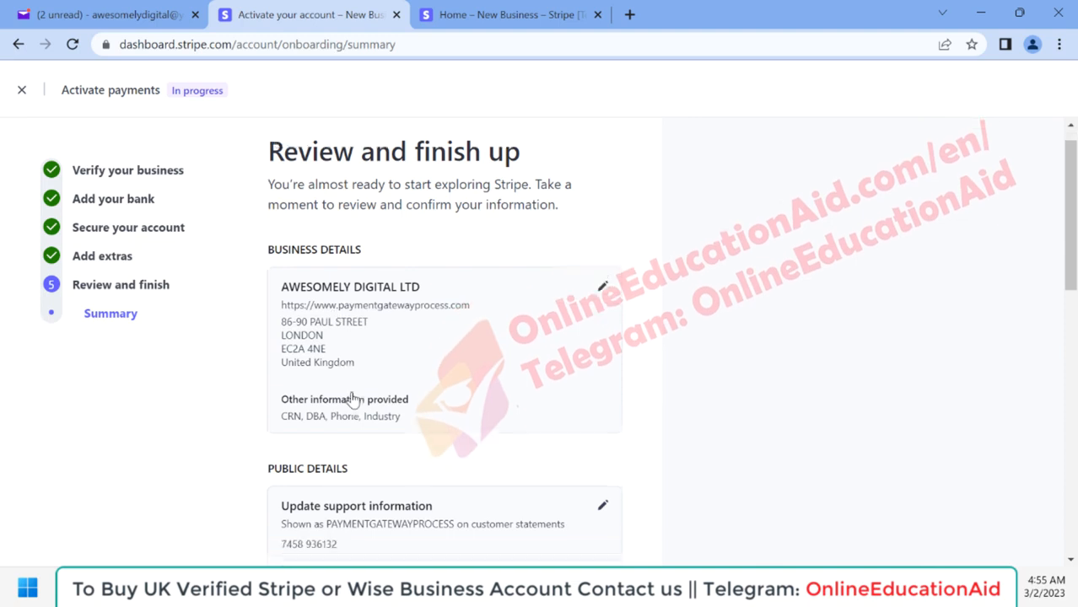
scroll(353, 400, "up", 1)
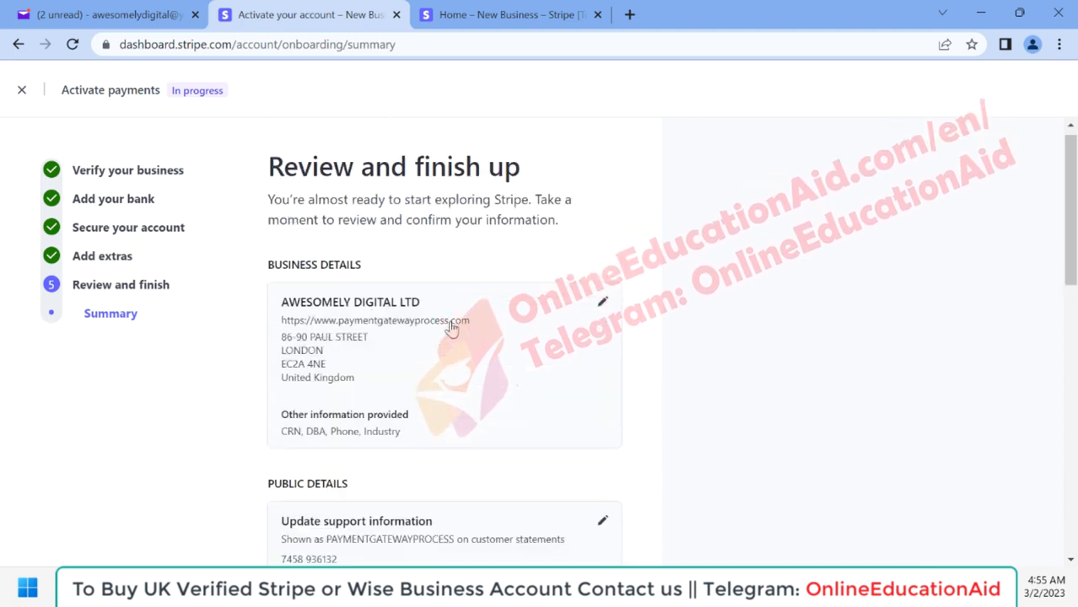
scroll(413, 357, "down", 1)
scroll(388, 345, "down", 3)
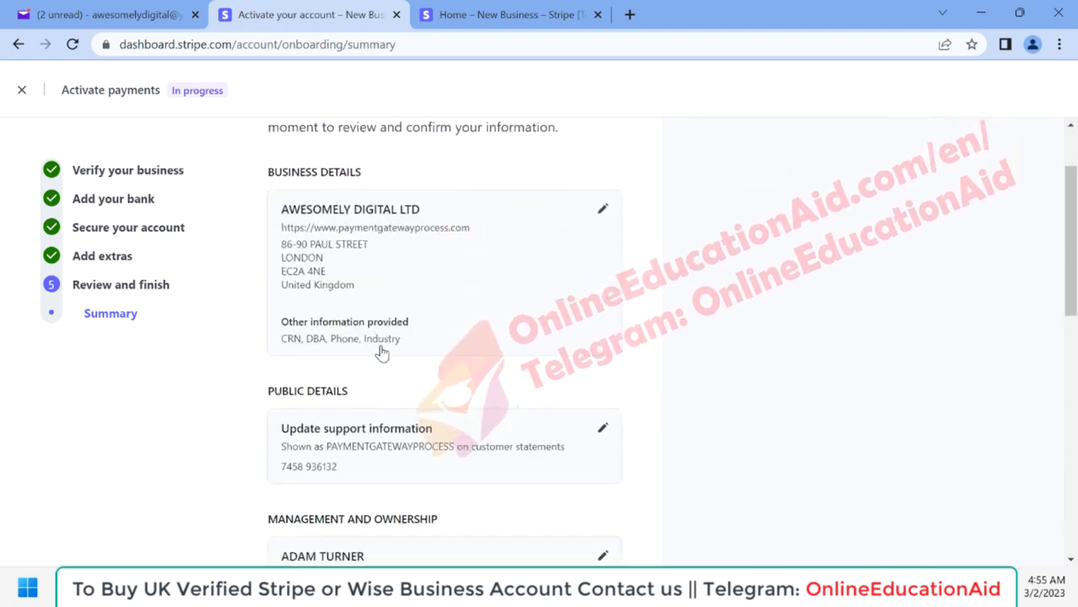
scroll(417, 354, "down", 1)
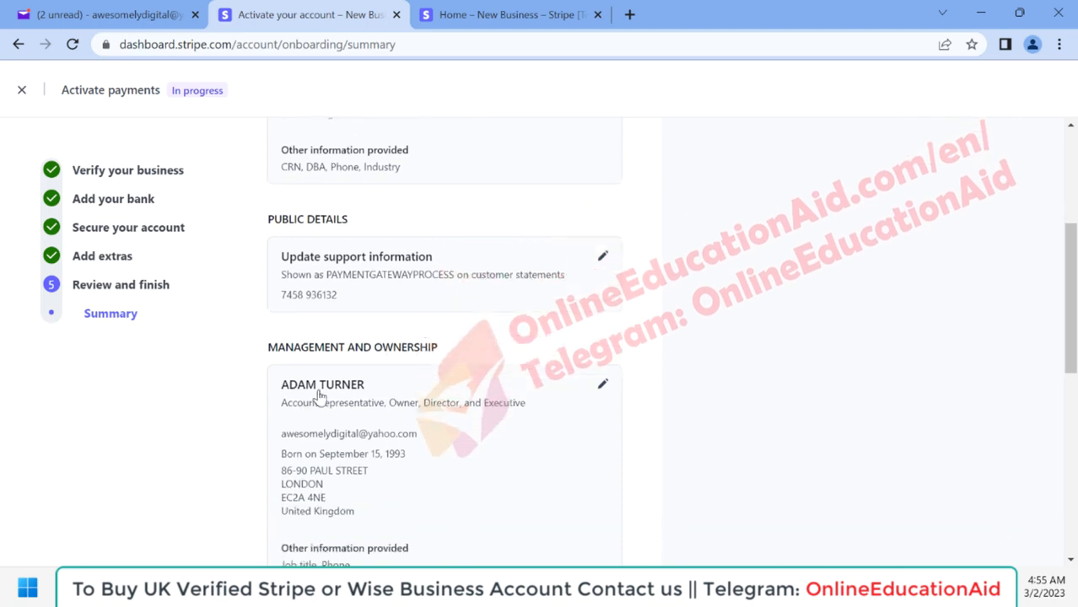
scroll(424, 401, "down", 2)
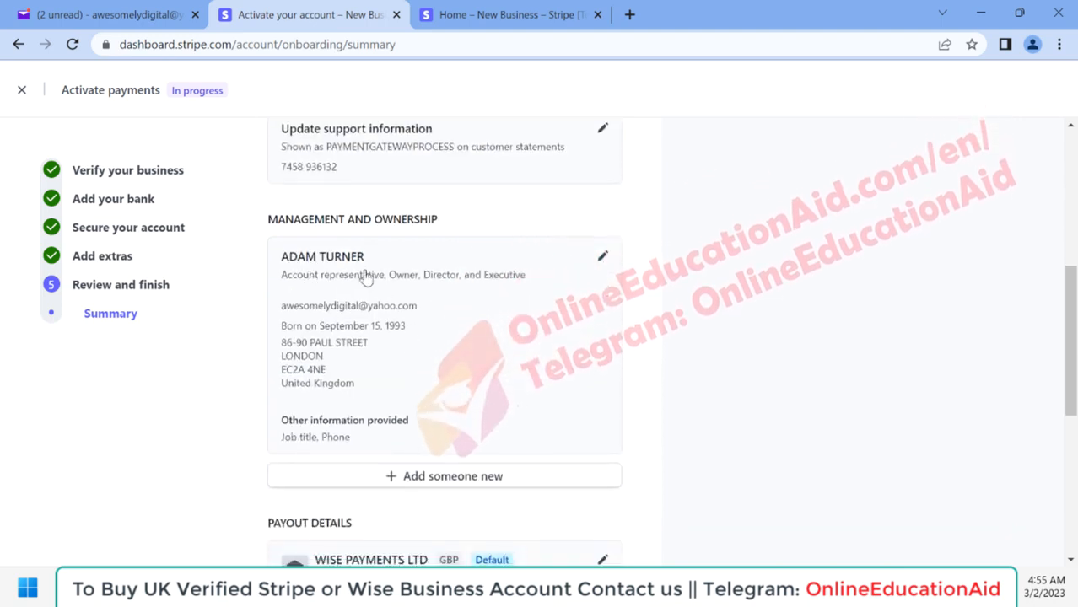
scroll(401, 382, "down", 2)
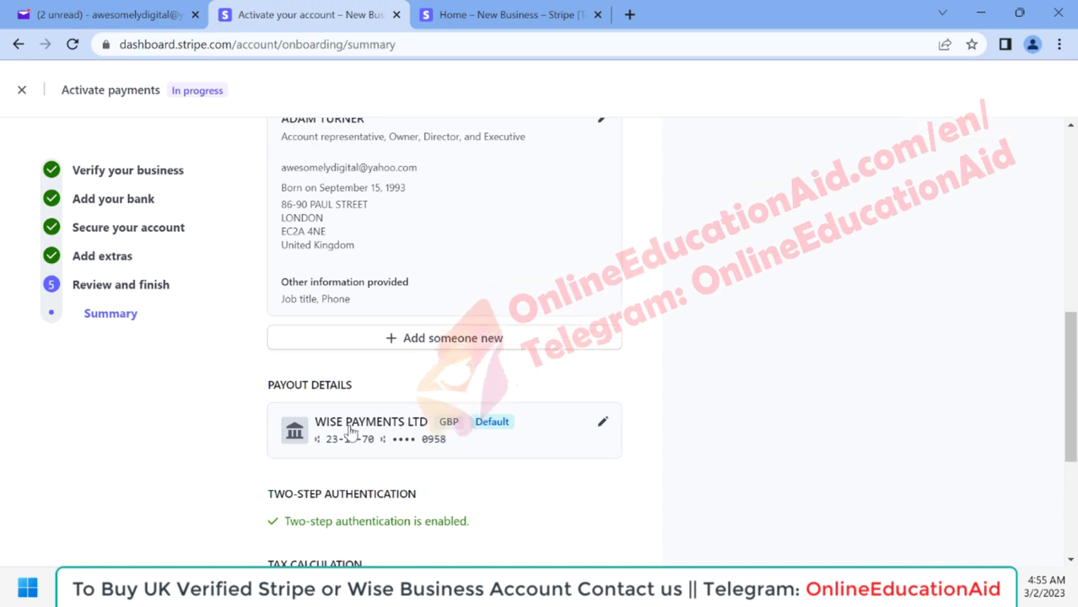
scroll(393, 445, "down", 1)
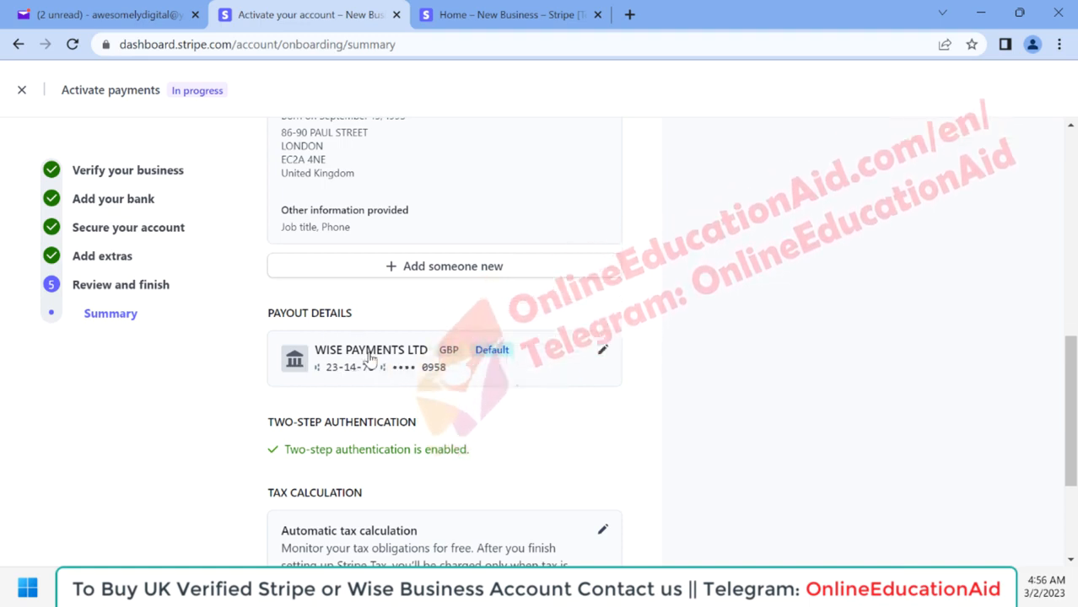
scroll(394, 389, "down", 2)
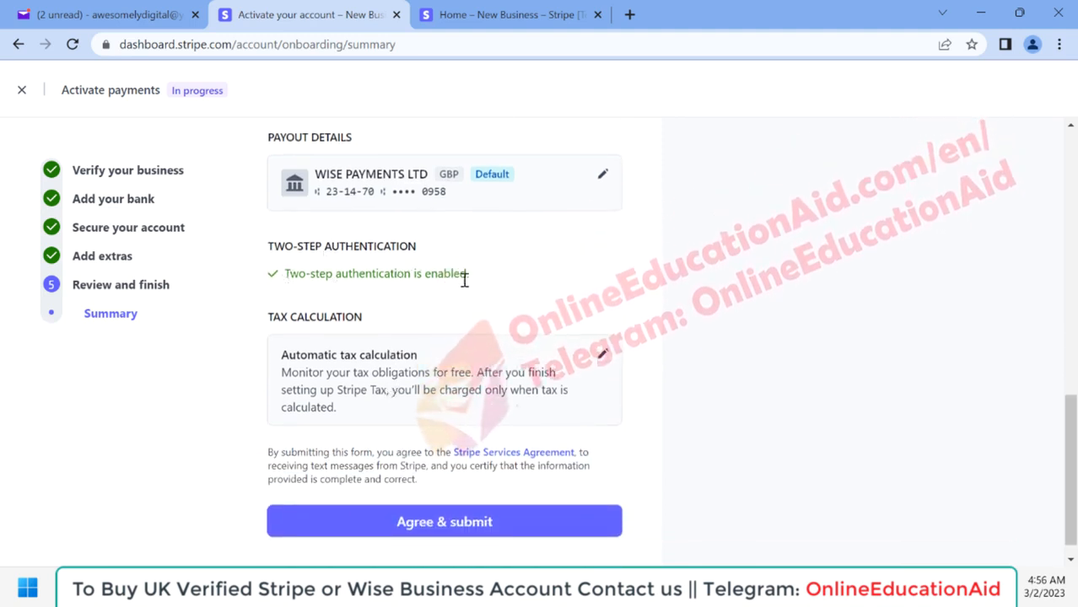
scroll(455, 308, "down", 1)
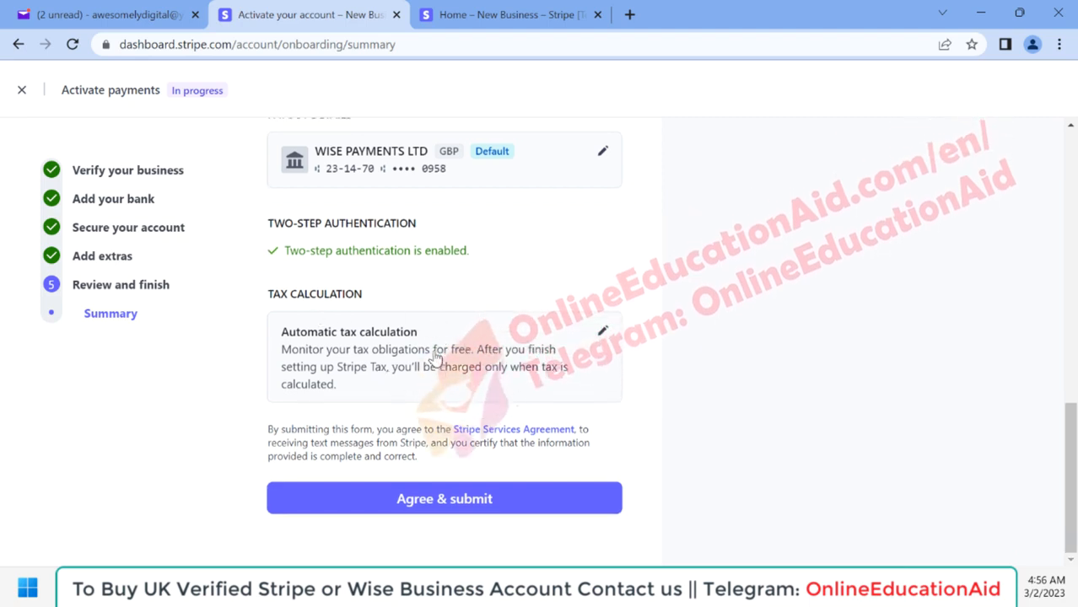
Step: Recheck the management and payout details, agree to the services agreement and submit the activation form
scroll(426, 397, "up", 3)
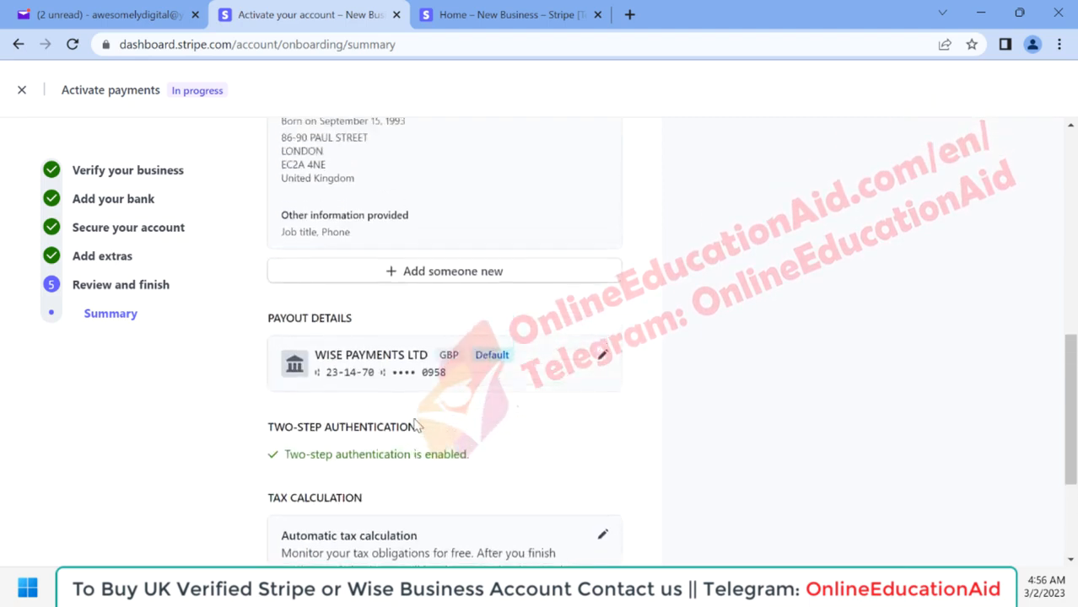
scroll(418, 426, "up", 9)
scroll(415, 424, "down", 6)
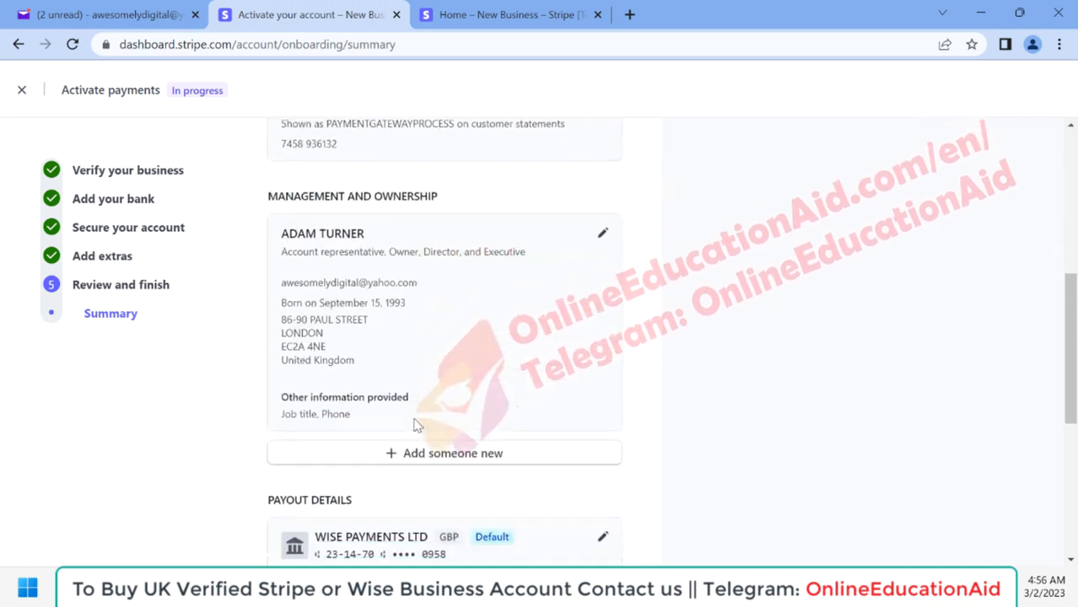
scroll(415, 425, "down", 5)
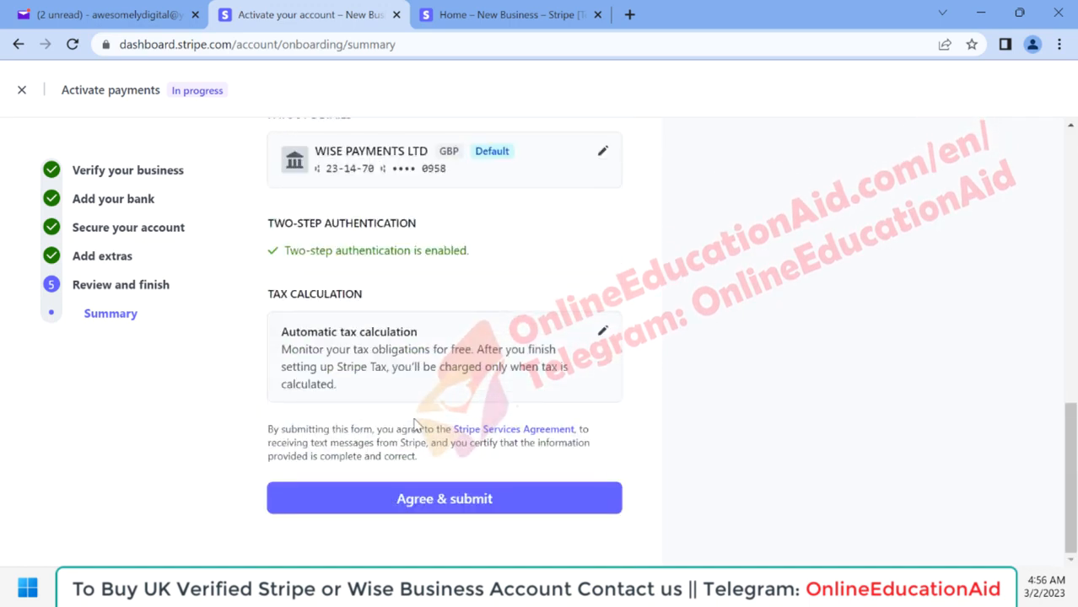
left_click(402, 505)
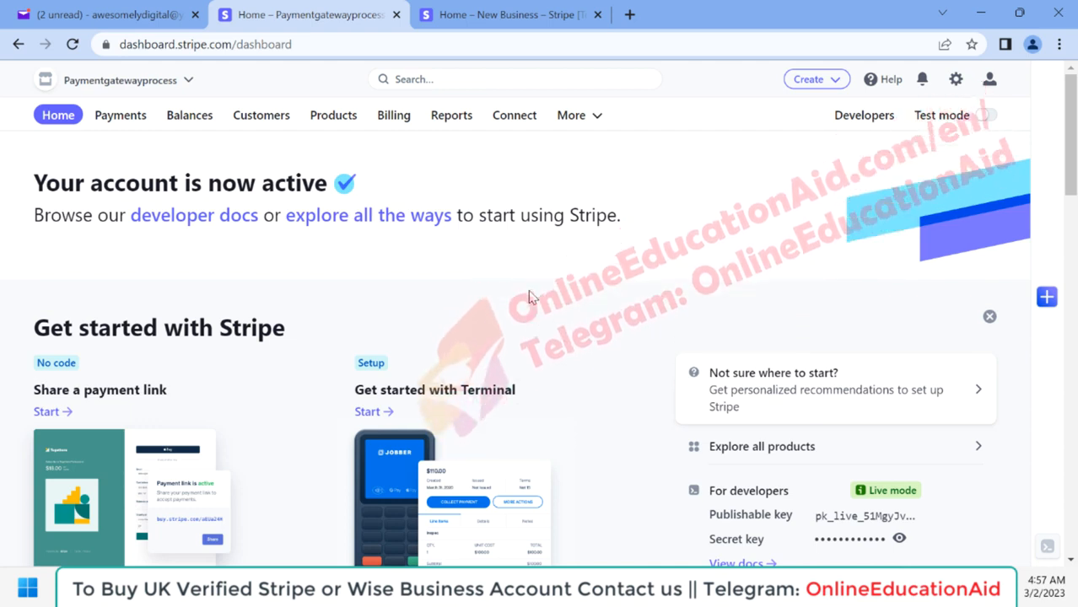
Step: Open a new browser tab and browse the account offers on the onlineeducationaid.com/en/shop page
left_click(629, 15)
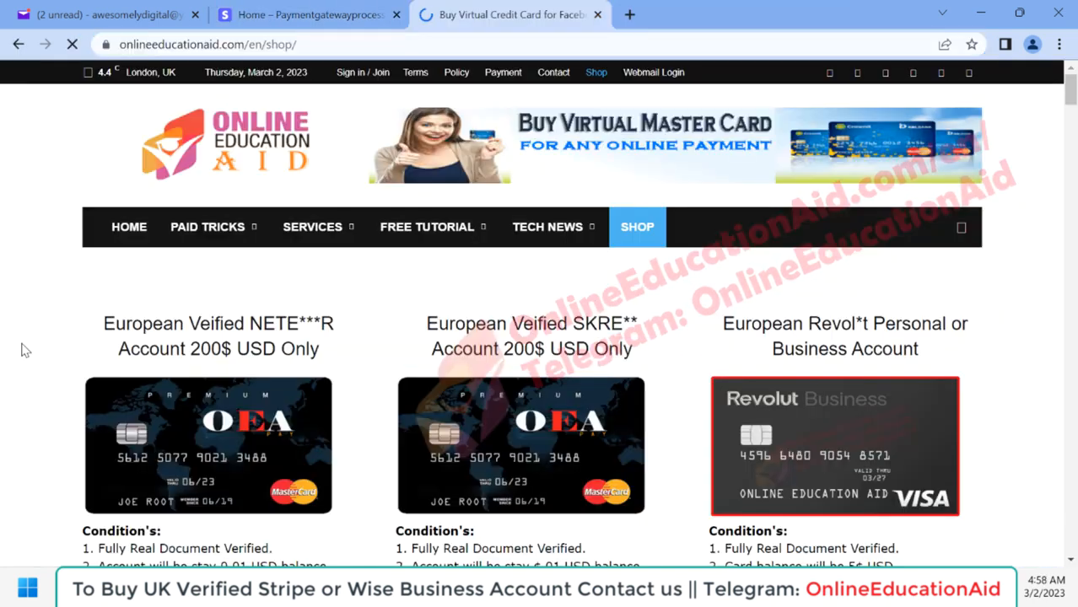
scroll(23, 348, "down", 5)
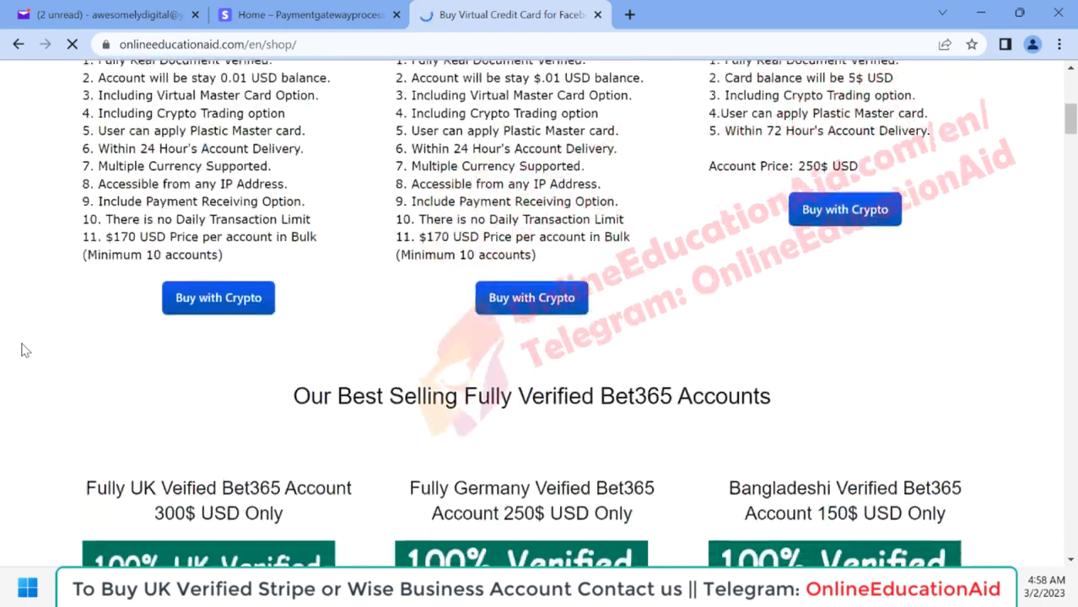
scroll(22, 349, "down", 6)
scroll(23, 349, "down", 3)
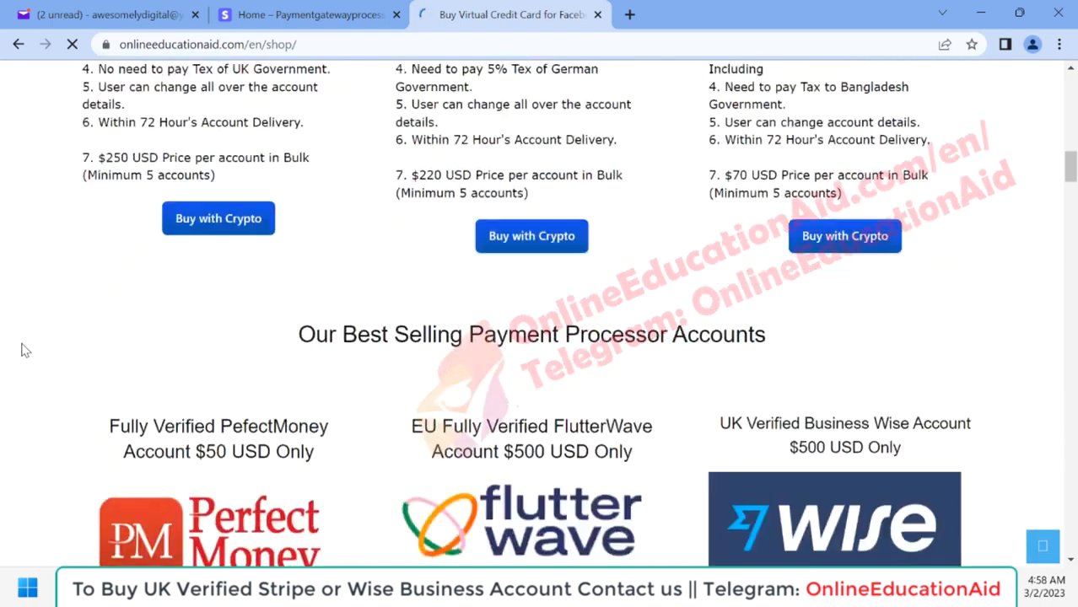
Step: Examine the Perfect Money, FlutterWave, Wise, PayPal, Stripe and Payoneer account offers in the shop and return to the Stripe dashboard
scroll(23, 348, "down", 5)
scroll(23, 348, "up", 2)
scroll(23, 348, "down", 2)
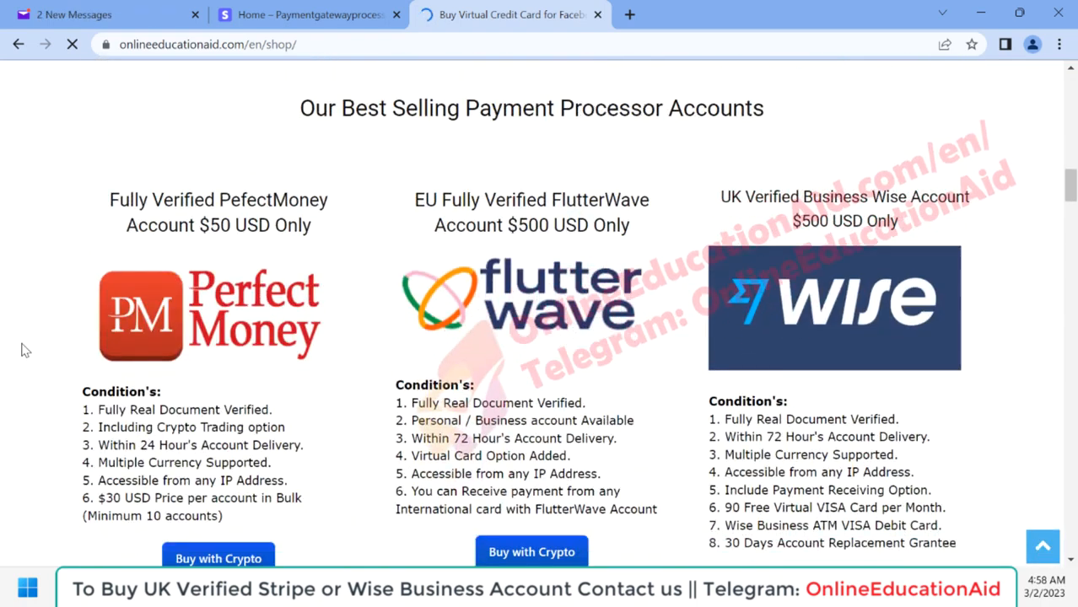
scroll(392, 349, "down", 2)
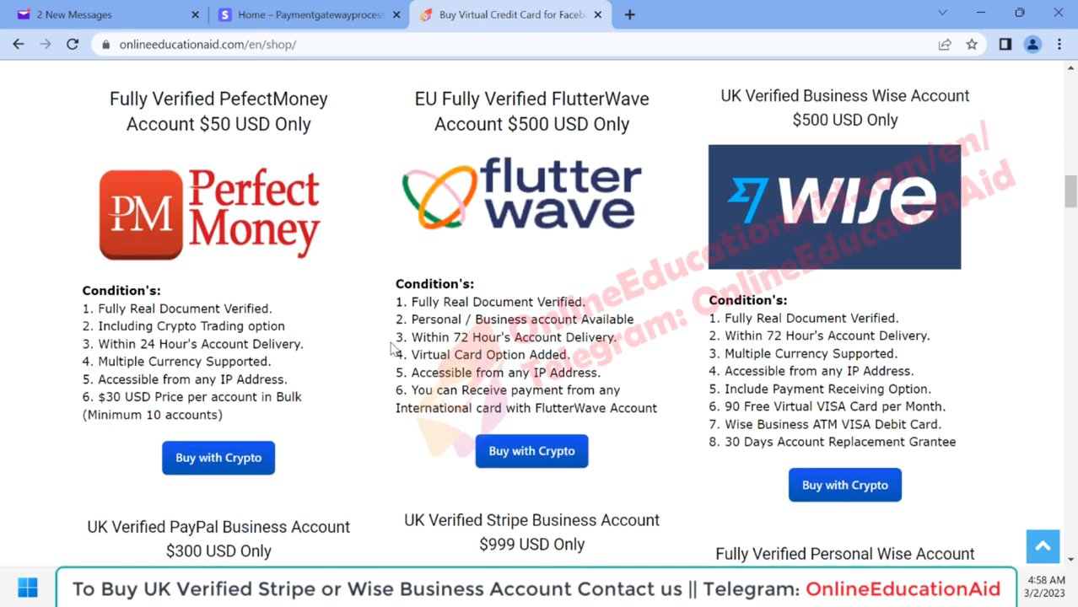
scroll(666, 285, "down", 10)
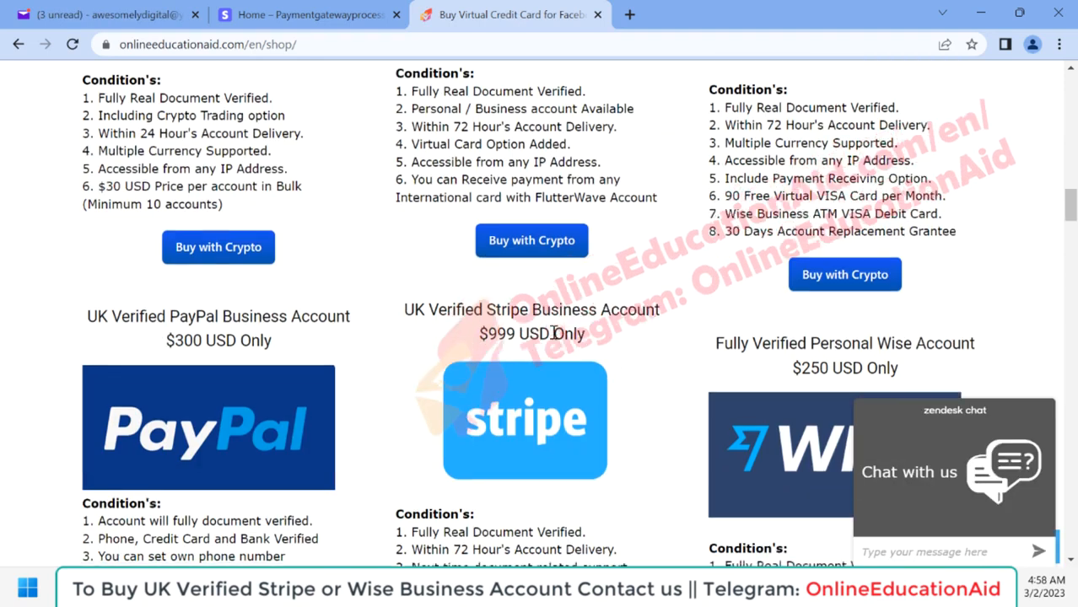
scroll(554, 332, "up", 3)
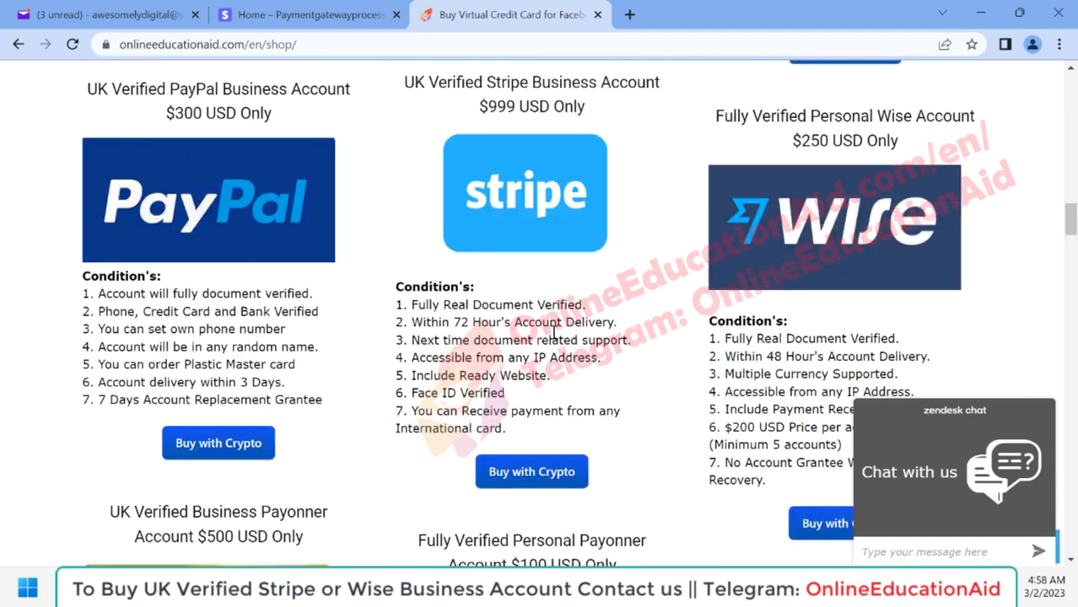
scroll(303, 433, "down", 5)
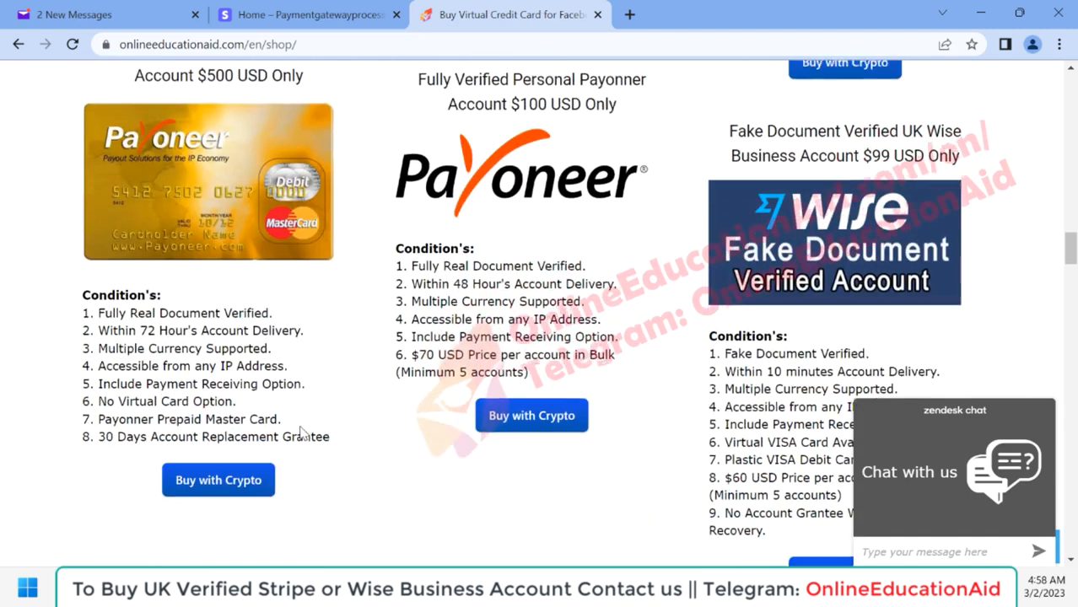
scroll(426, 308, "up", 1)
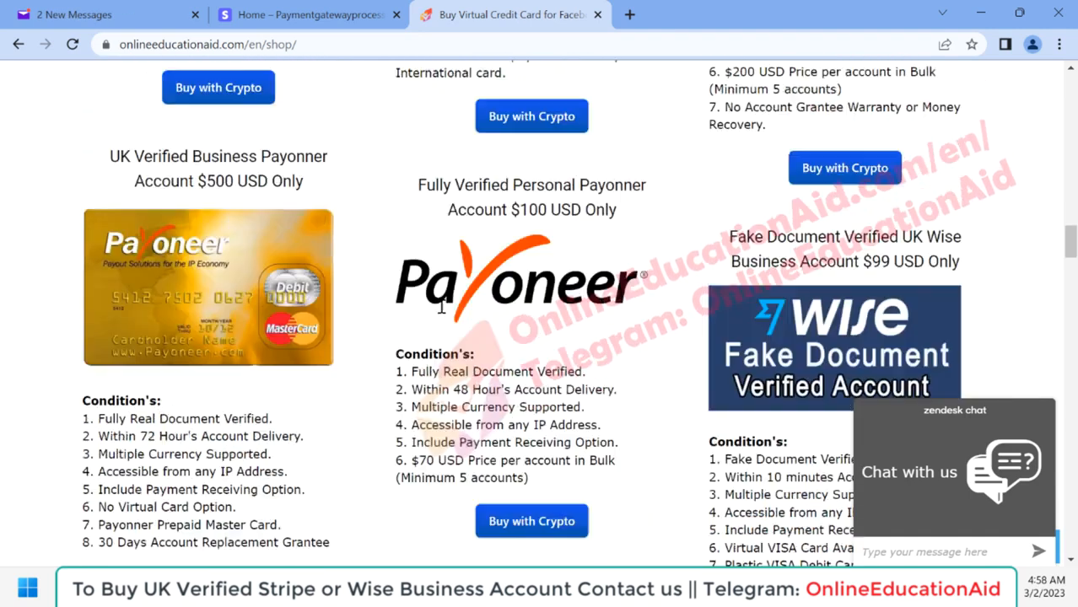
scroll(440, 308, "down", 1)
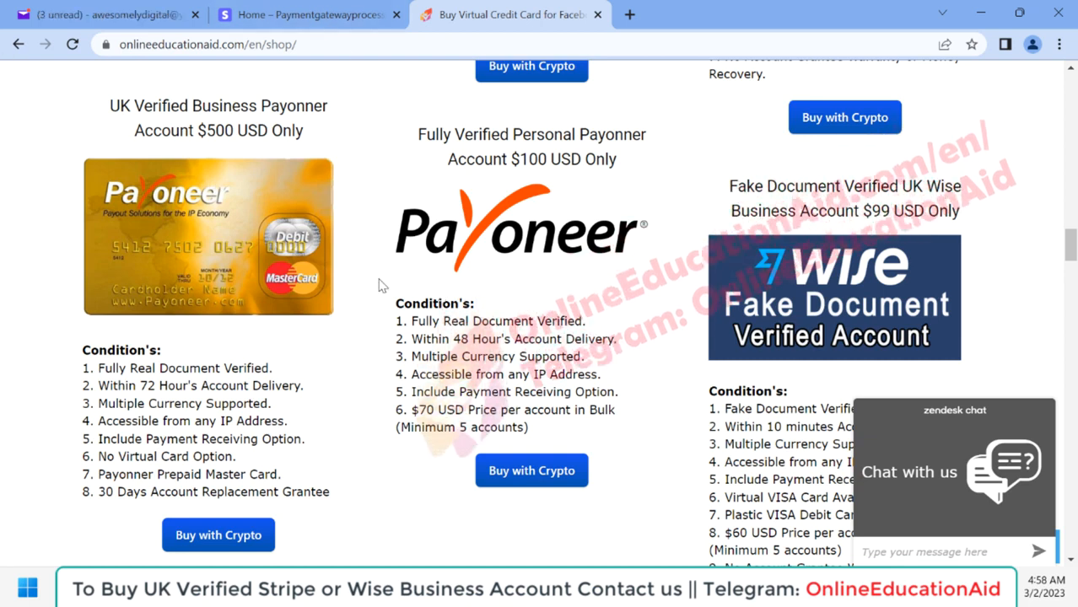
scroll(463, 387, "down", 1)
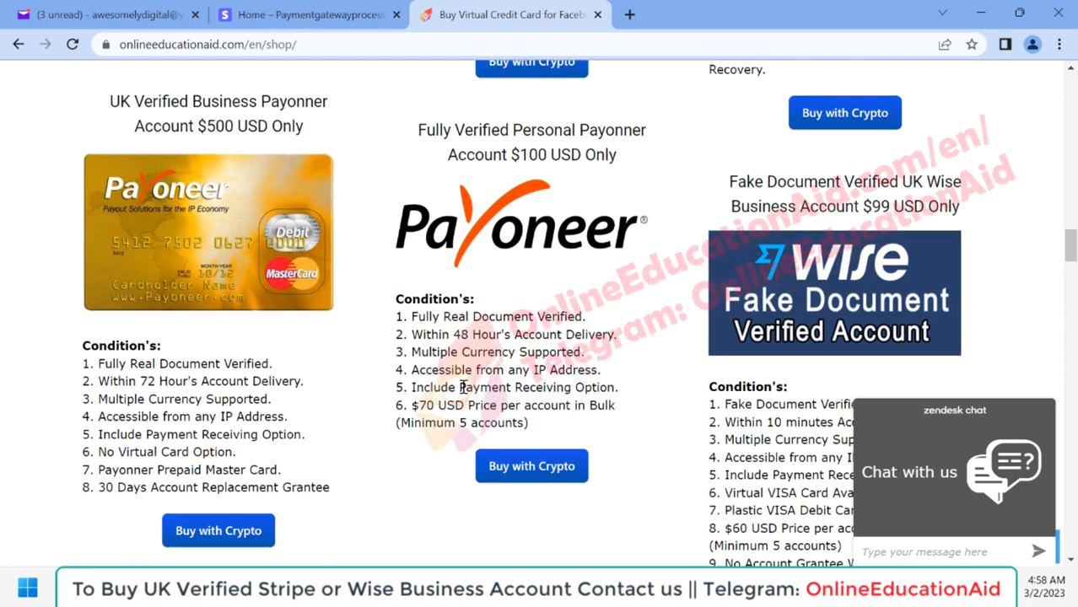
left_click(312, 28)
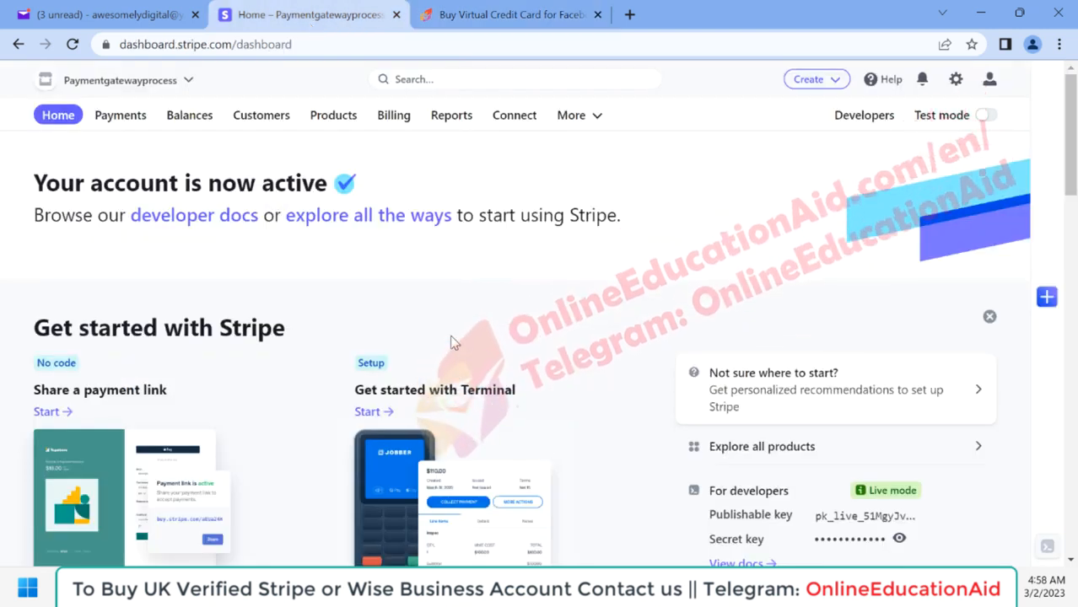